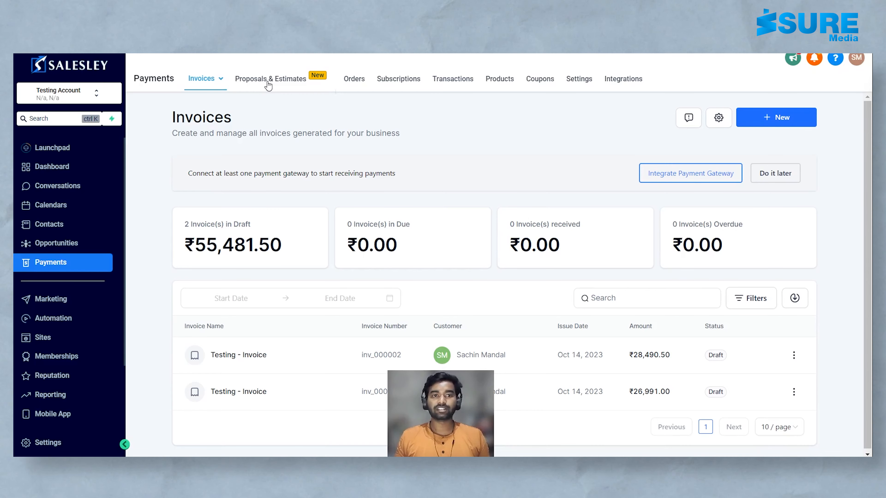
Step: Create a new proposal from Proposals & Estimates and dismiss its recipients settings
{"action": "left_click", "coordinate": [267, 80]}
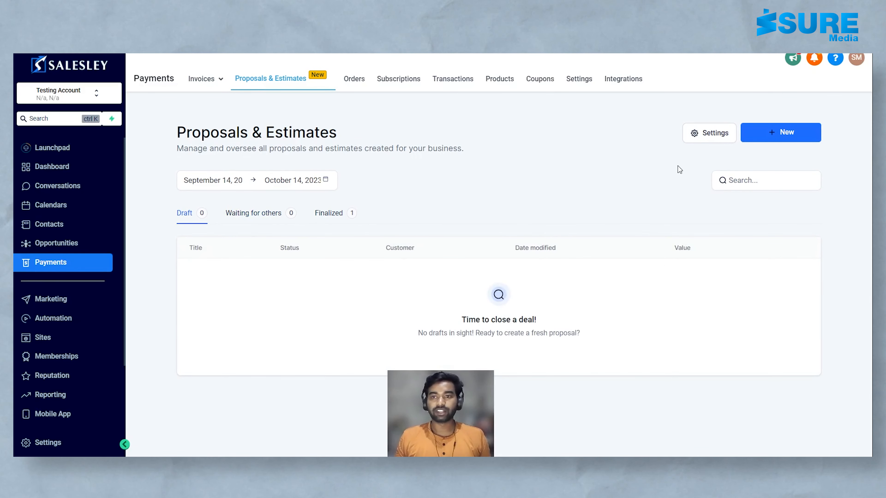
{"action": "left_click", "coordinate": [770, 137]}
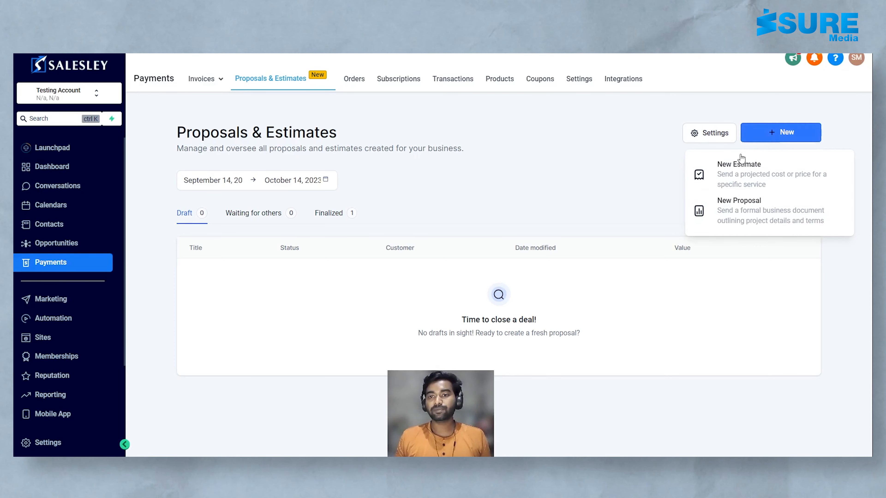
{"action": "left_click", "coordinate": [753, 210]}
{"action": "left_click", "coordinate": [329, 212]}
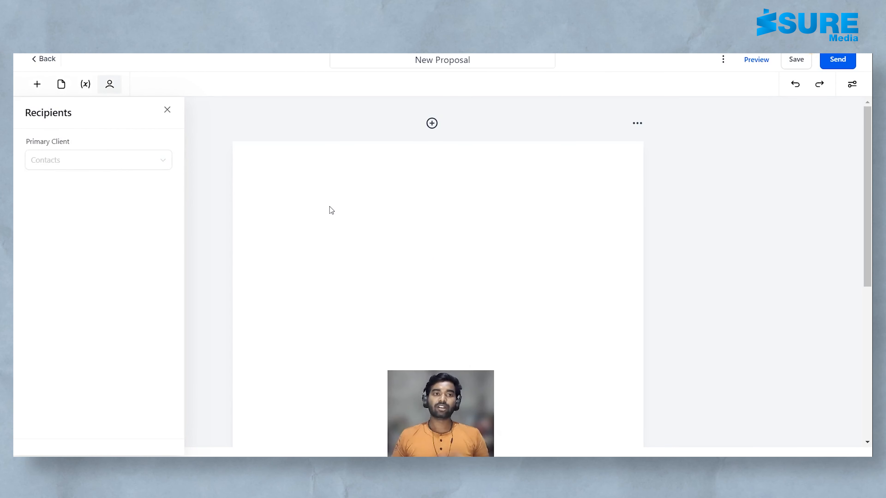
{"action": "left_click", "coordinate": [167, 110]}
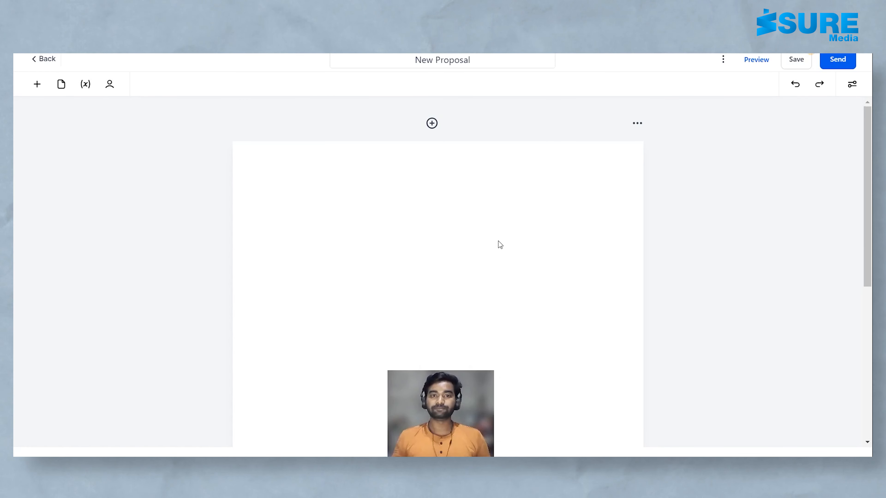
Step: Rename the proposal as "test 2"
{"action": "left_click", "coordinate": [418, 61]}
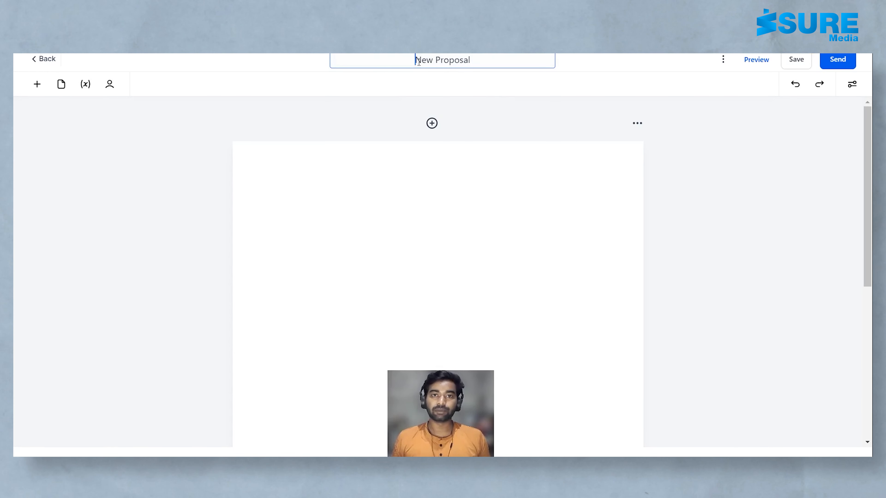
{"action": "triple_click", "coordinate": [437, 61]}
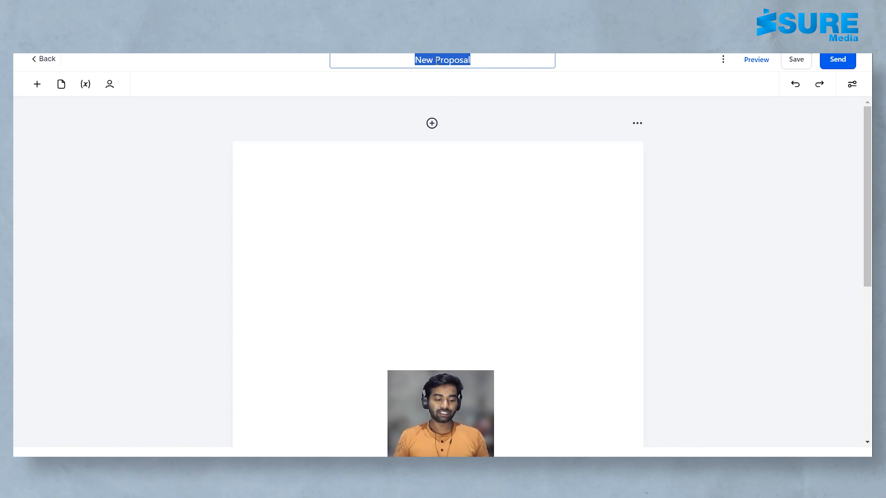
{"action": "type", "text": "test"}
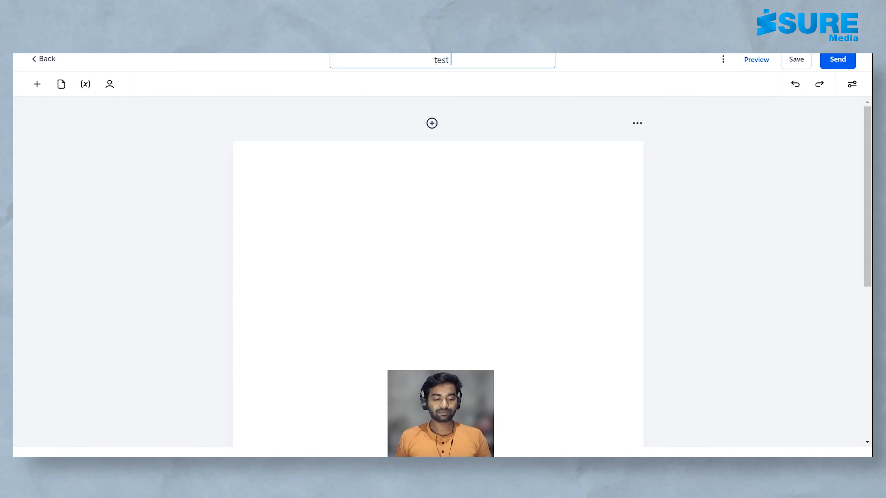
{"action": "type", "text": " 2"}
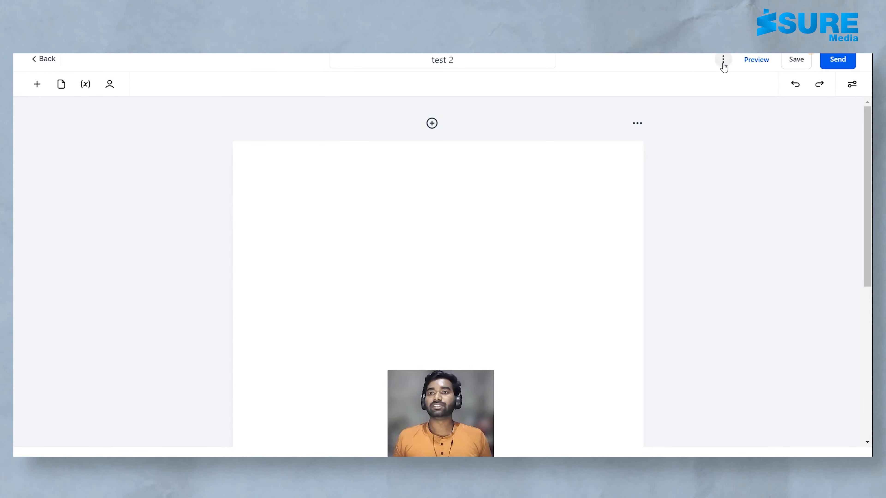
{"action": "left_click", "coordinate": [722, 62]}
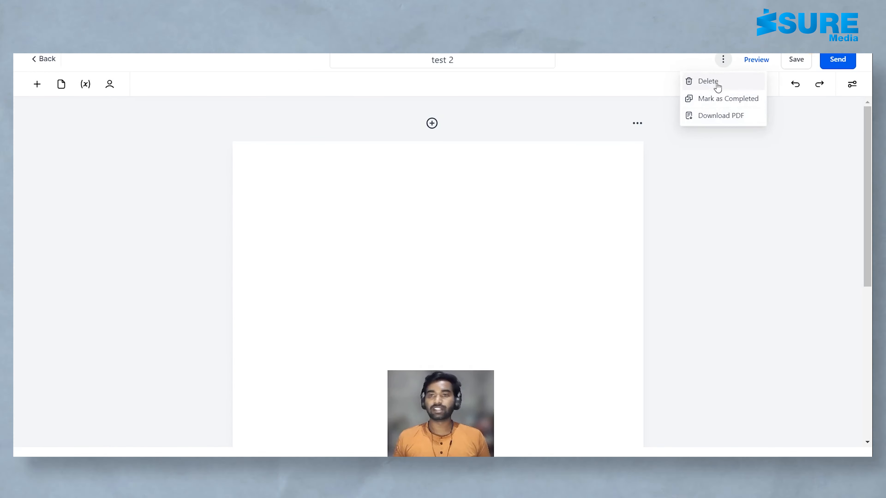
{"action": "left_click", "coordinate": [755, 161]}
{"action": "scroll", "coordinate": [550, 214], "scroll_direction": "down", "scroll_amount": 5}
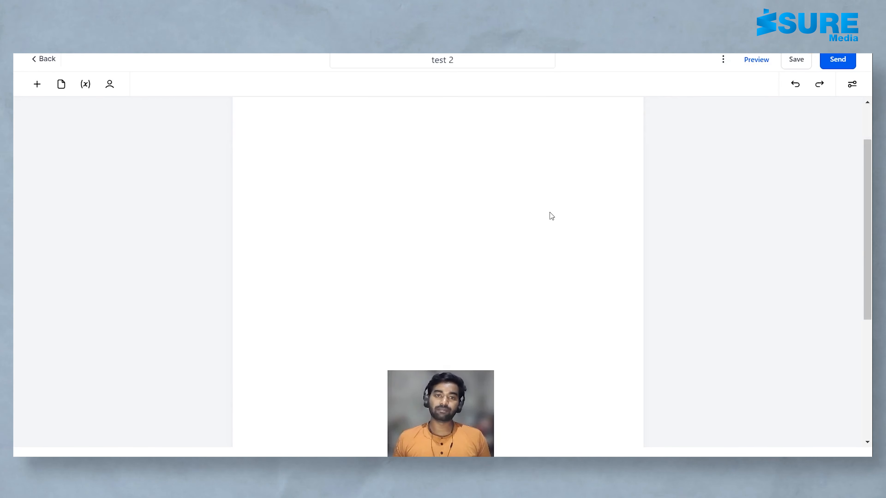
{"action": "scroll", "coordinate": [530, 210], "scroll_direction": "up", "scroll_amount": 5}
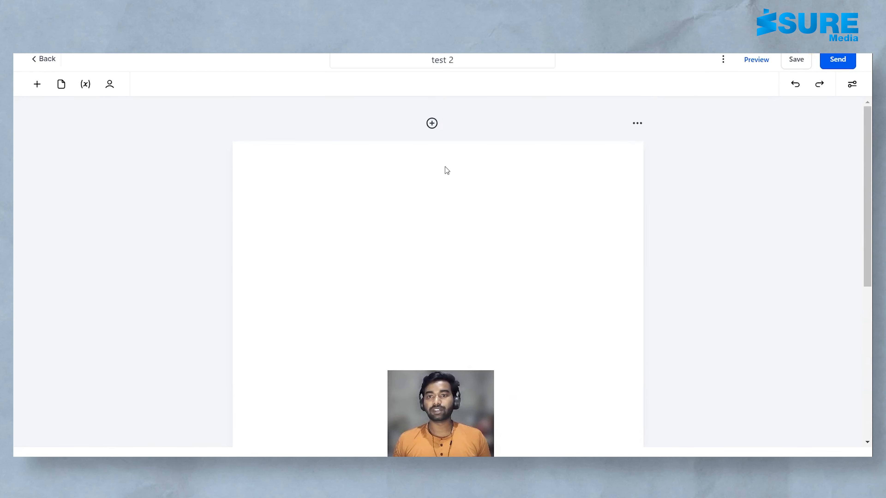
Step: Set the page background color to the light pink #FFF5F7 in the page properties
{"action": "left_click", "coordinate": [637, 124]}
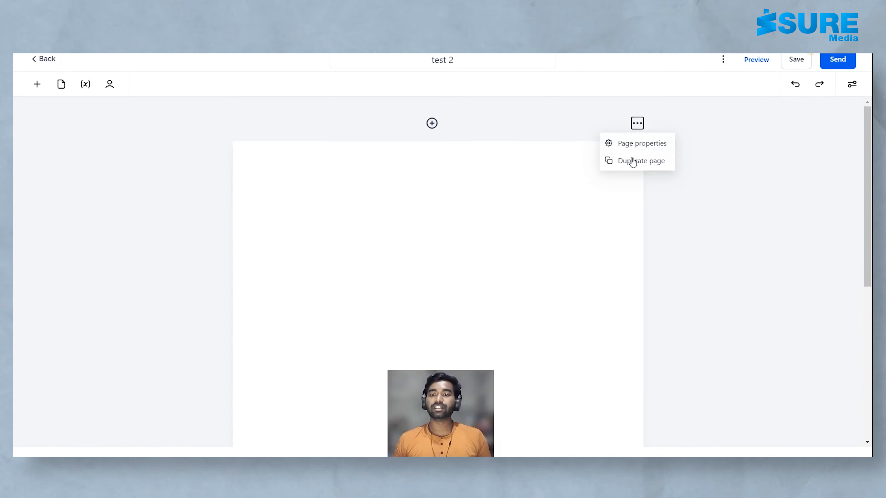
{"action": "left_click", "coordinate": [638, 145]}
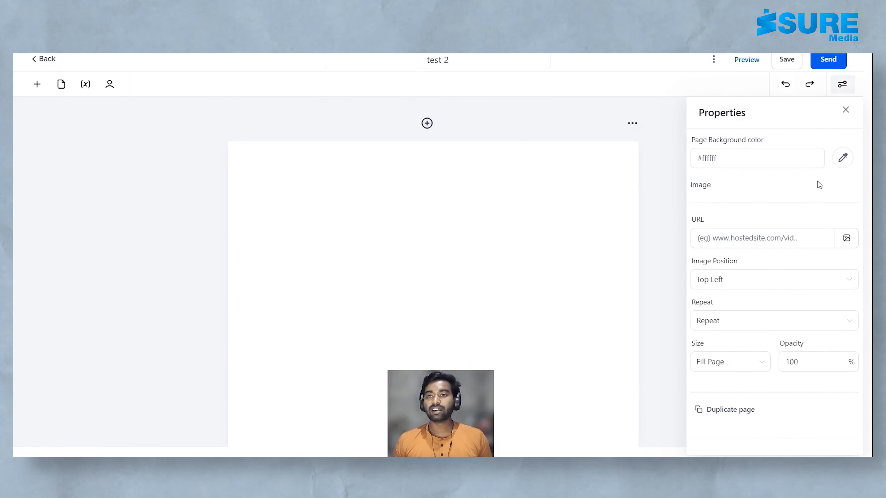
{"action": "left_click", "coordinate": [840, 160]}
{"action": "left_click", "coordinate": [762, 272]}
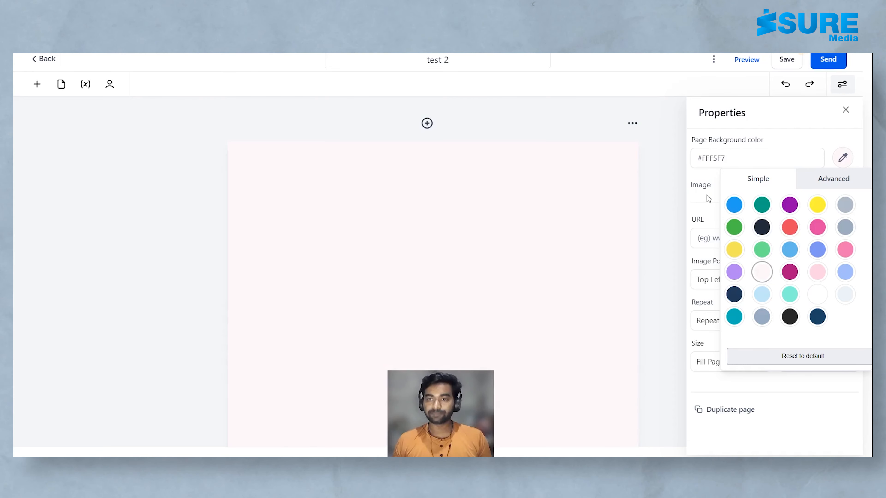
{"action": "left_click", "coordinate": [727, 241]}
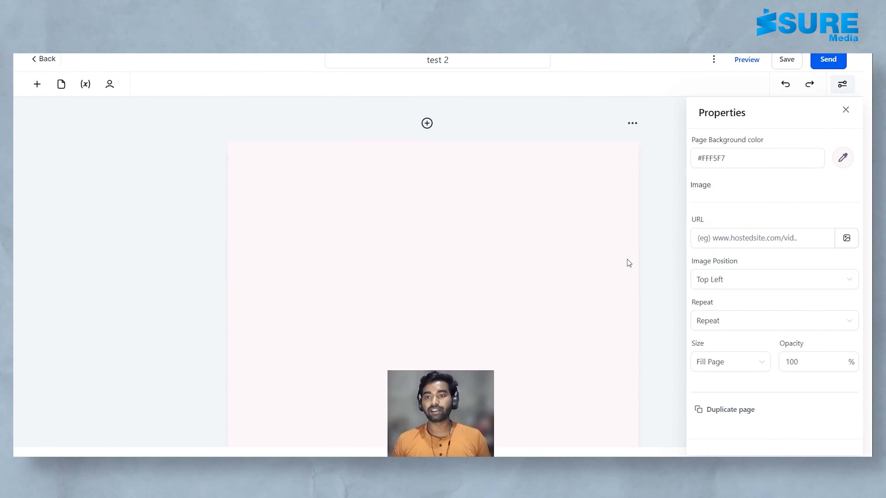
{"action": "left_click", "coordinate": [845, 110]}
{"action": "left_click", "coordinate": [637, 125]}
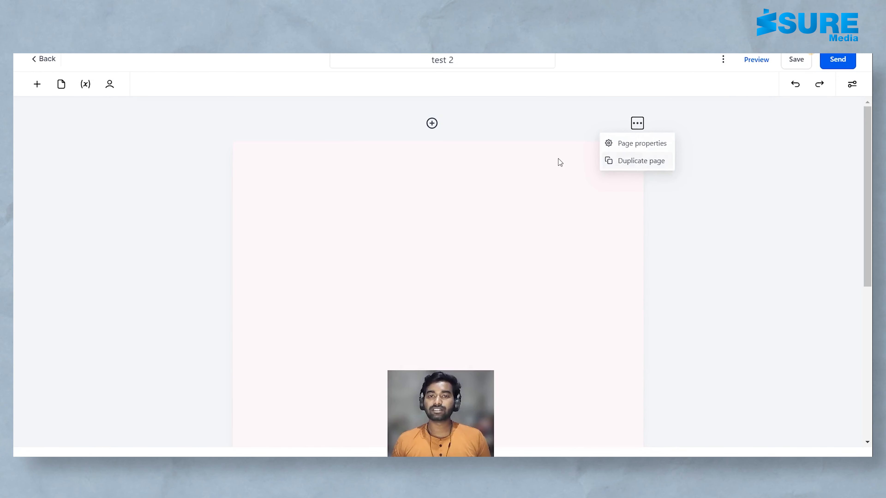
{"action": "scroll", "coordinate": [507, 209], "scroll_direction": "down", "scroll_amount": 5}
{"action": "scroll", "coordinate": [453, 157], "scroll_direction": "up", "scroll_amount": 5}
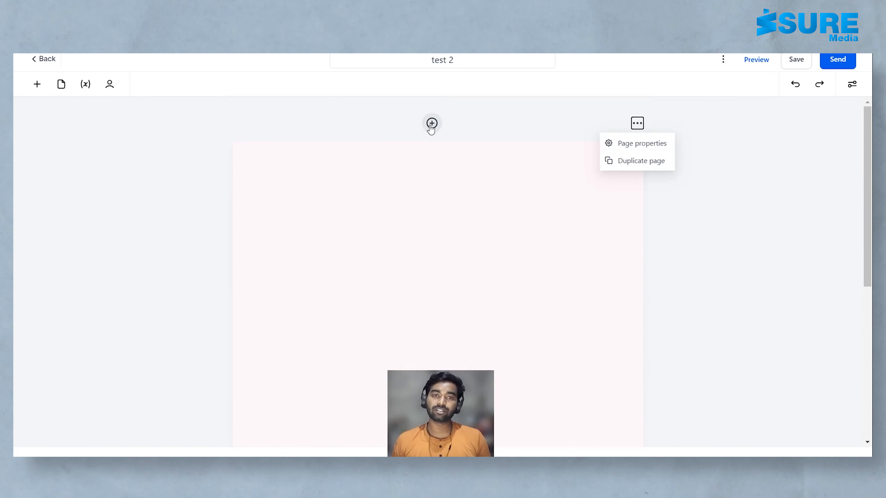
{"action": "scroll", "coordinate": [445, 222], "scroll_direction": "down", "scroll_amount": 6}
{"action": "scroll", "coordinate": [551, 359], "scroll_direction": "up", "scroll_amount": 5}
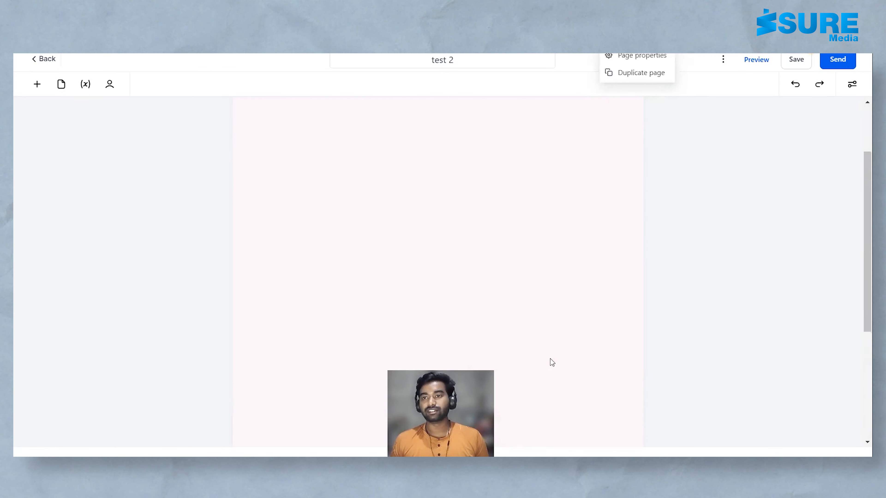
Step: Check the page properties and save the proposal document
{"action": "left_click", "coordinate": [852, 84]}
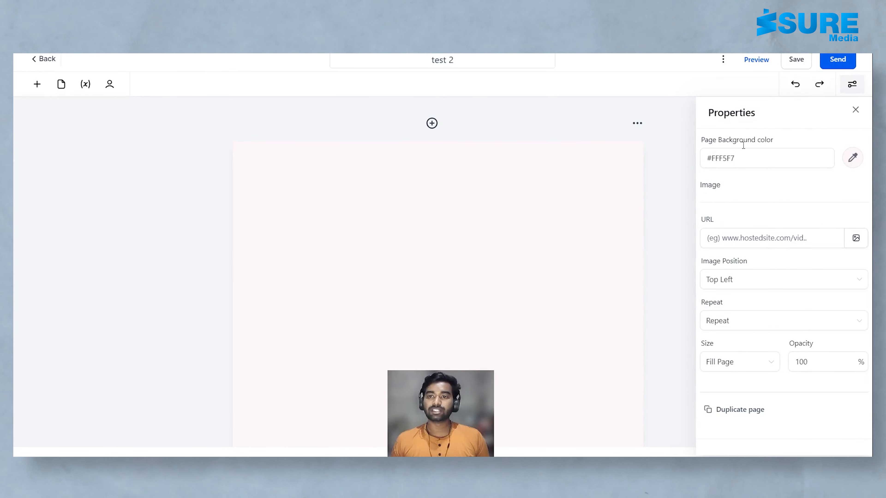
{"action": "left_click", "coordinate": [855, 110]}
{"action": "left_click", "coordinate": [799, 62]}
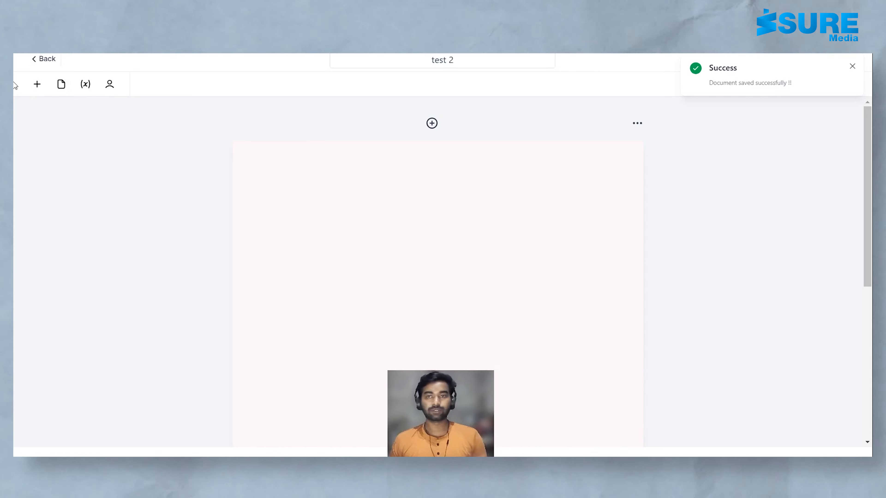
Step: Add a text element to the page and change its heading to "test"
{"action": "left_click", "coordinate": [37, 84]}
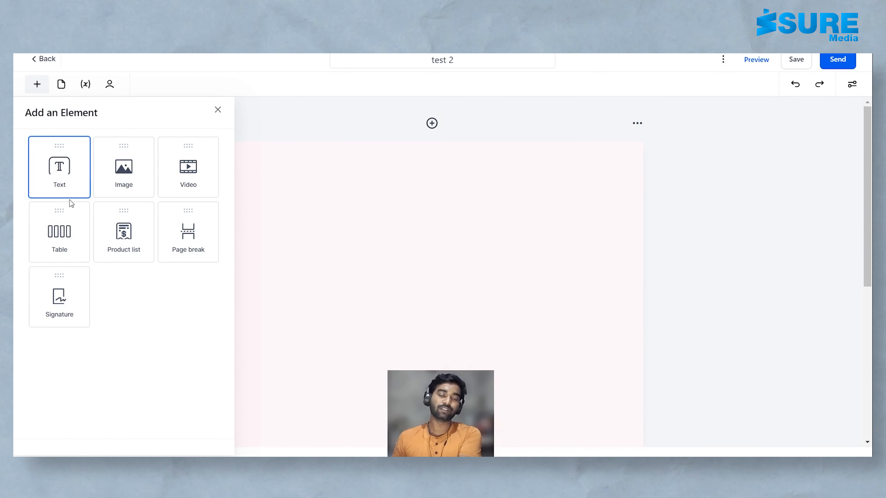
{"action": "left_click_drag", "start_coordinate": [56, 165], "coordinate": [411, 196]}
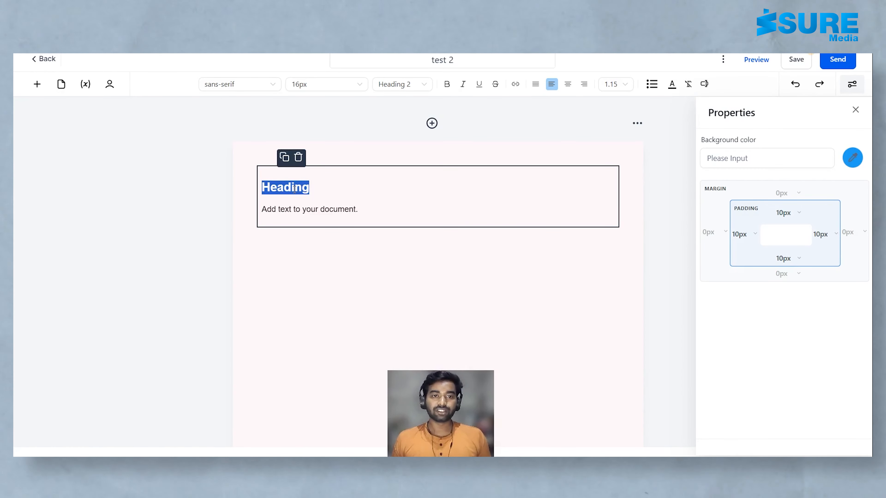
{"action": "type", "text": "test"}
Step: Examine the formatting options for the text element, including paragraph styles and the insertable custom values
{"action": "left_click", "coordinate": [302, 214]}
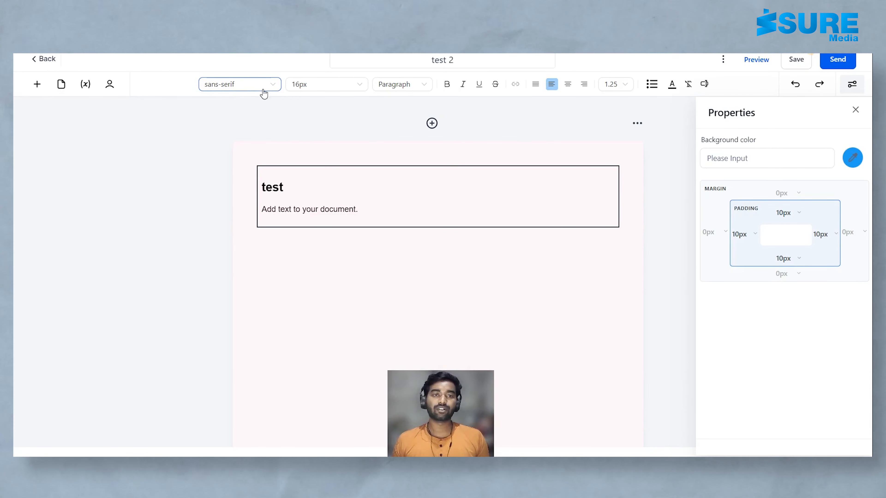
{"action": "left_click", "coordinate": [422, 85]}
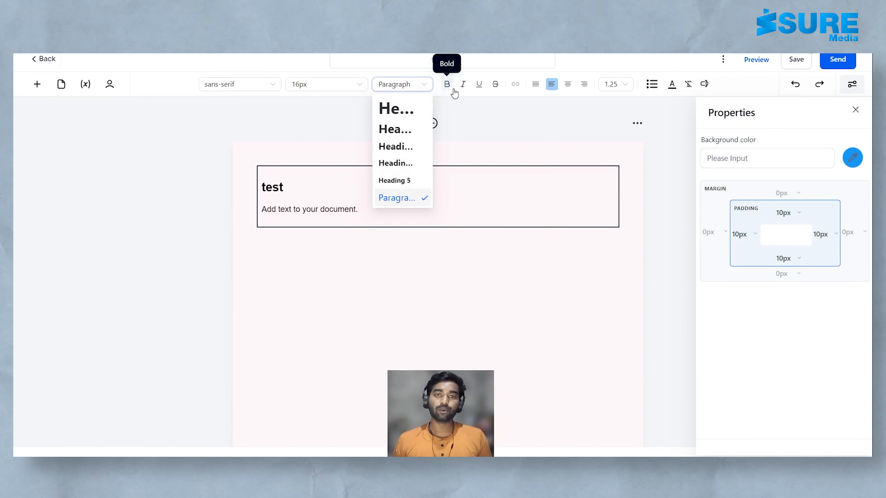
{"action": "left_click", "coordinate": [483, 116]}
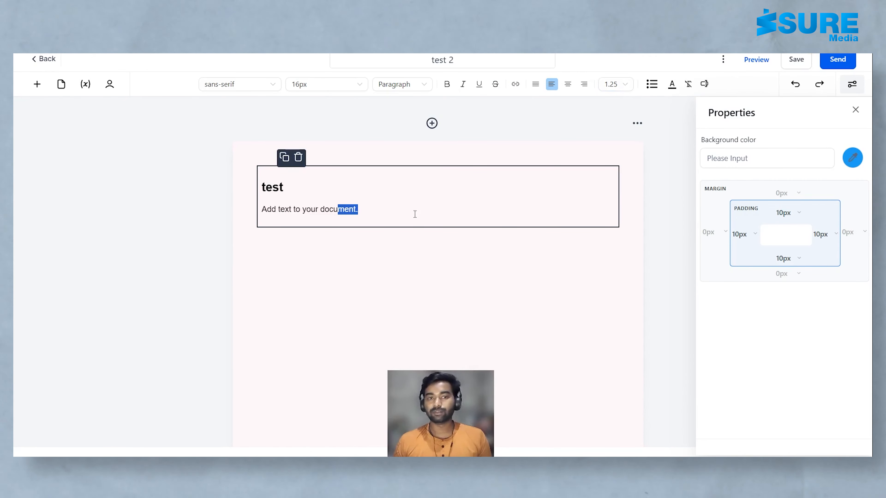
{"action": "left_click", "coordinate": [413, 211]}
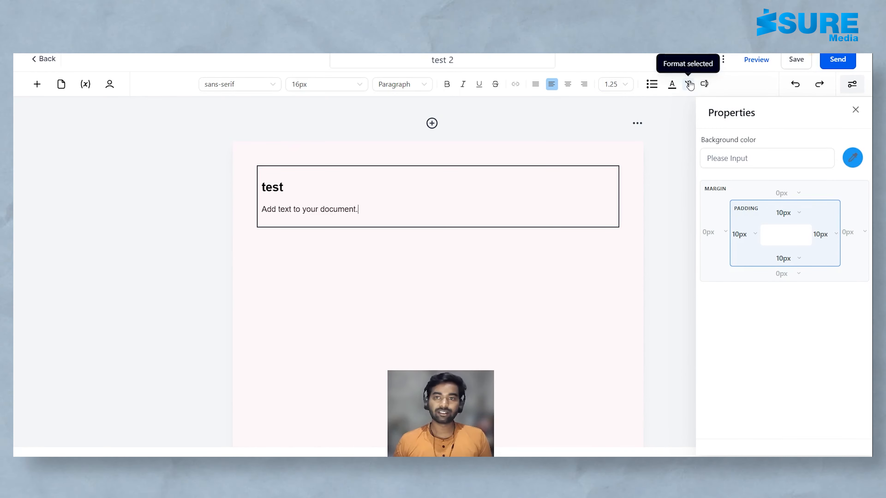
{"action": "left_click", "coordinate": [708, 86]}
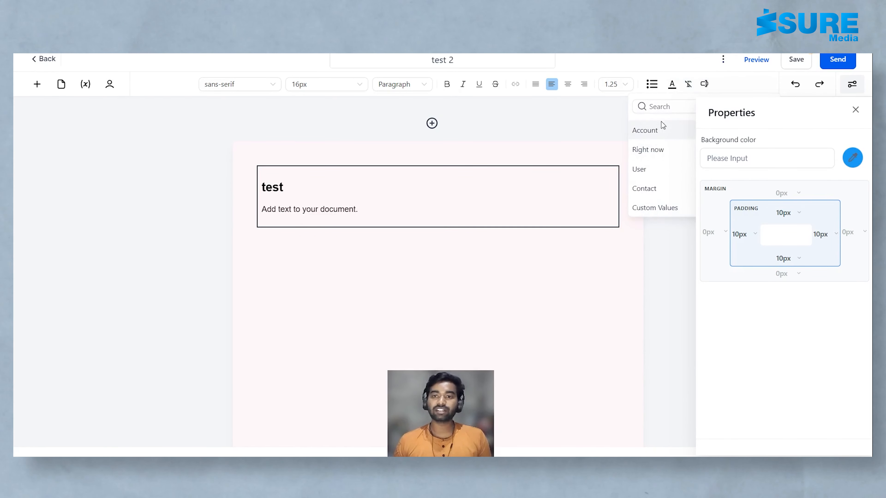
{"action": "left_click", "coordinate": [722, 93]}
{"action": "left_click", "coordinate": [704, 83]}
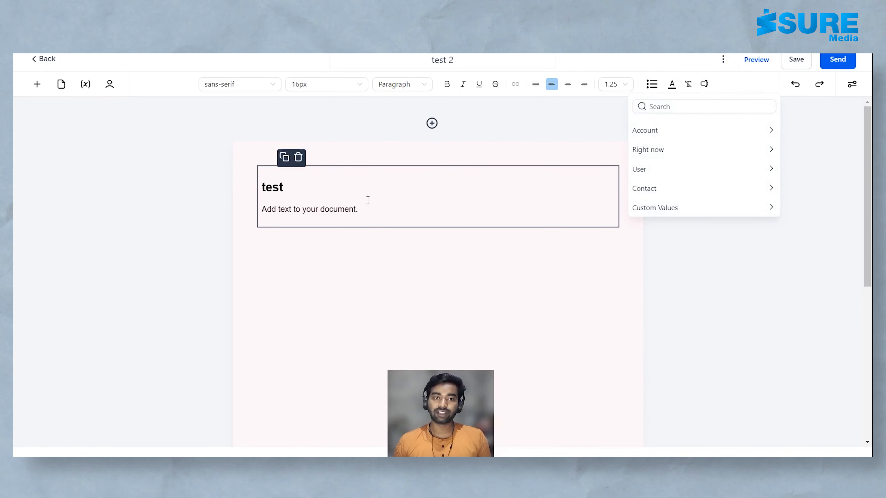
{"action": "left_click", "coordinate": [377, 301]}
Step: Duplicate the "test" text block three times, making four blocks on the page
{"action": "left_click", "coordinate": [282, 160]}
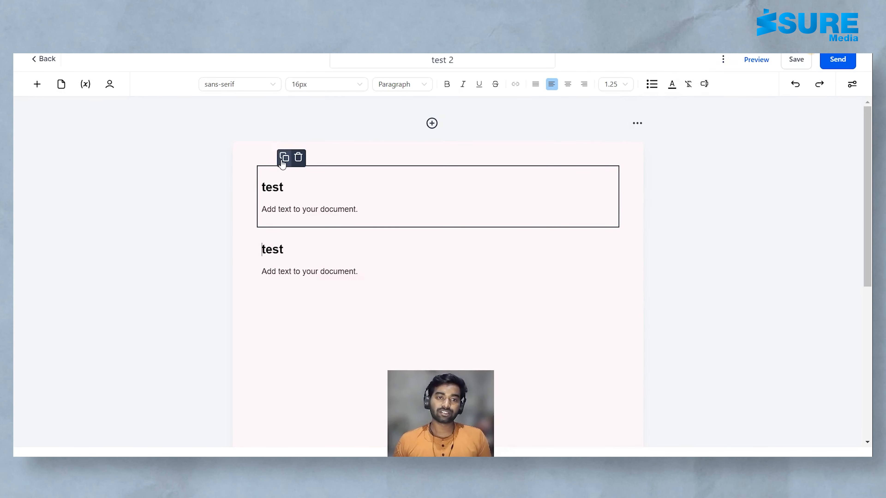
{"action": "left_click", "coordinate": [282, 159]}
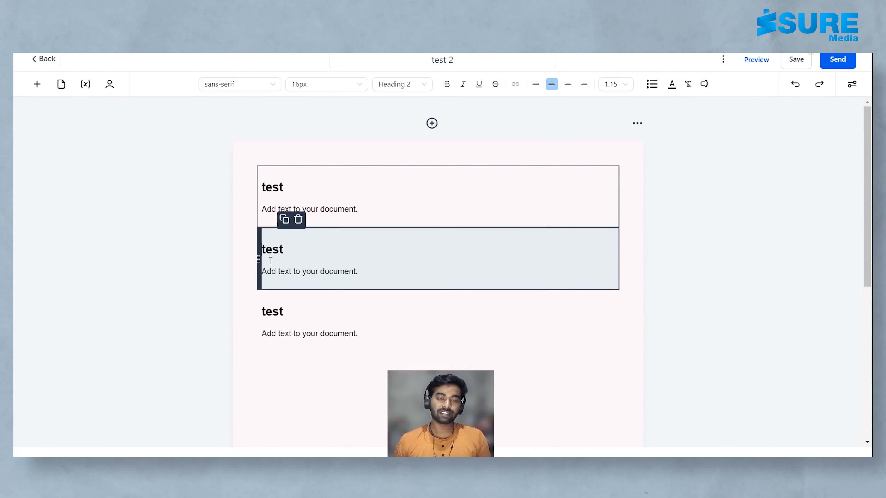
{"action": "left_click", "coordinate": [284, 221]}
Step: Try to move the second text block further down the page, and close the element properties
{"action": "left_click_drag", "start_coordinate": [258, 259], "coordinate": [261, 387]}
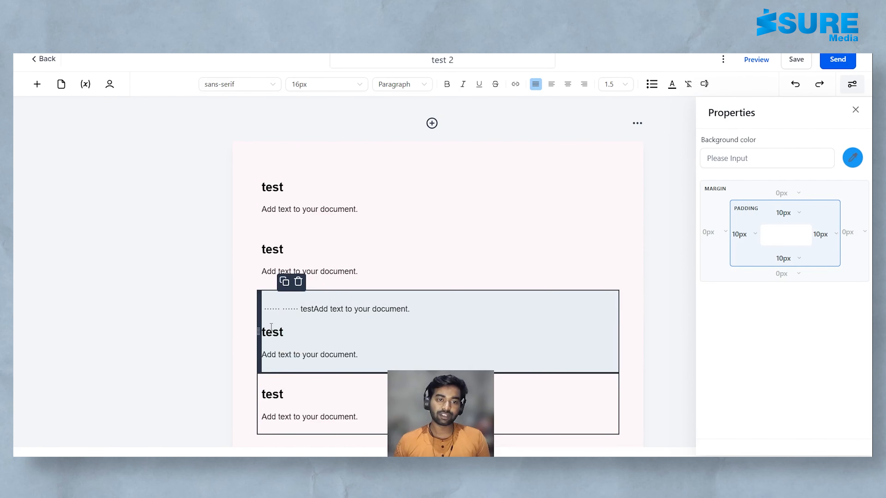
{"action": "double_click", "coordinate": [276, 334]}
{"action": "left_click", "coordinate": [615, 211]}
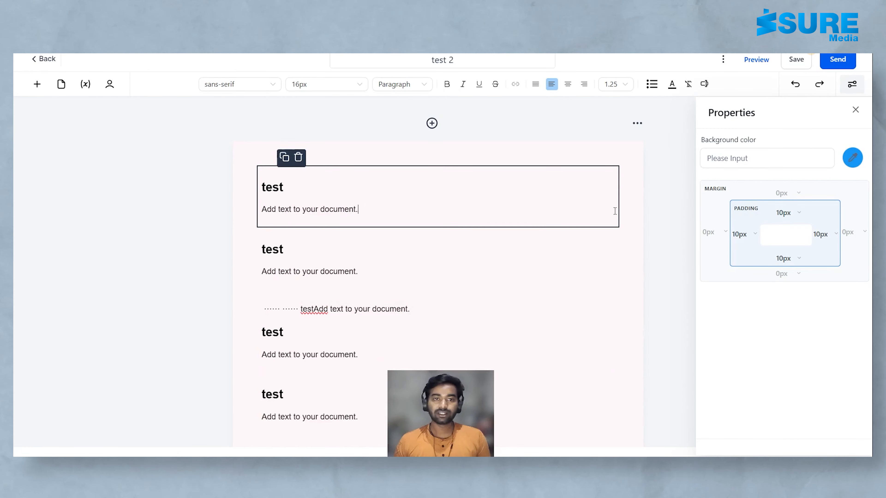
{"action": "left_click", "coordinate": [855, 110]}
Step: Add an image element below the first text block and fill it with Isure-media.webp from the media library
{"action": "scroll", "coordinate": [477, 202], "scroll_direction": "down", "scroll_amount": 2}
{"action": "left_click", "coordinate": [37, 84]}
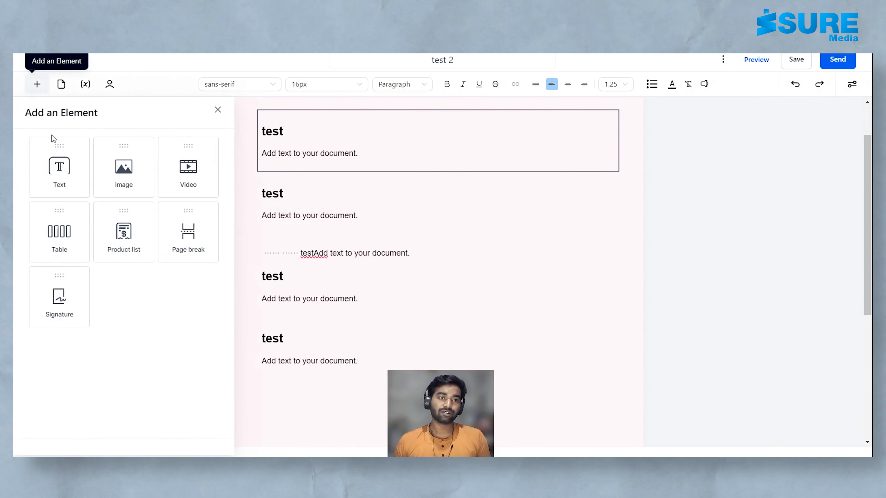
{"action": "left_click_drag", "start_coordinate": [97, 168], "coordinate": [479, 201]}
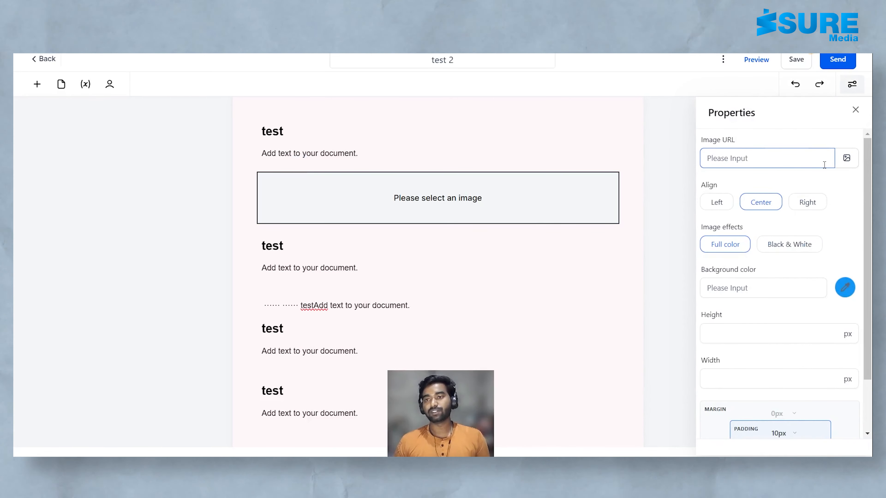
{"action": "left_click", "coordinate": [752, 155]}
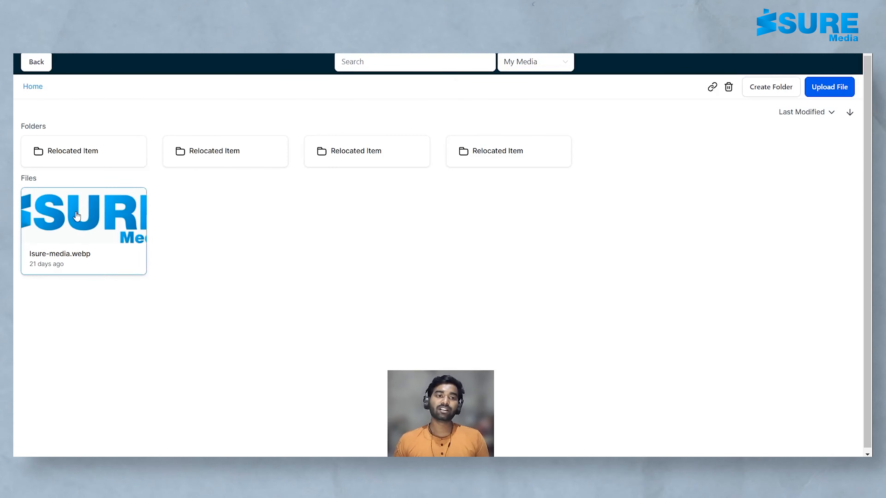
{"action": "left_click", "coordinate": [77, 216]}
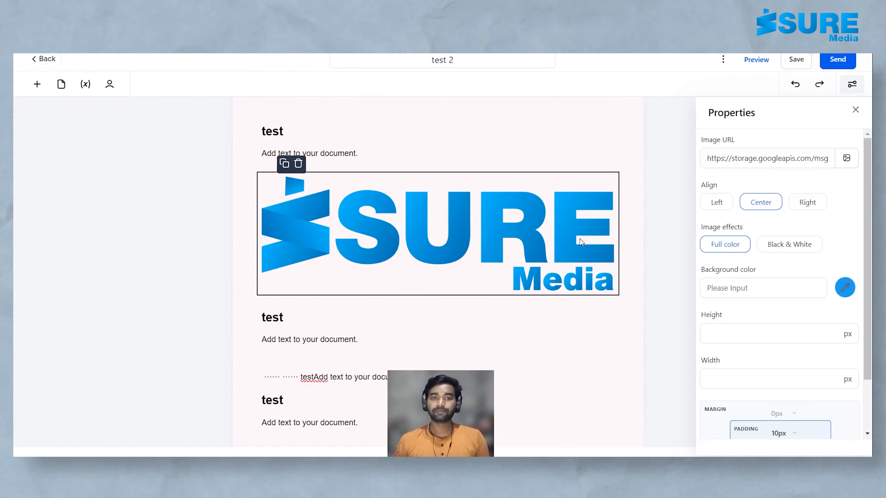
Step: Try the Black & White effect on the logo image, restore Full color, and close the image properties
{"action": "left_click", "coordinate": [763, 206]}
{"action": "left_click", "coordinate": [787, 245]}
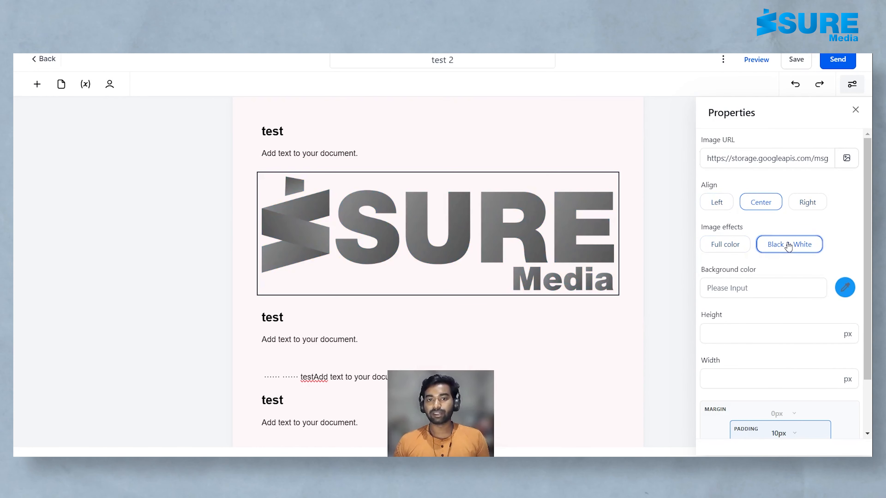
{"action": "left_click", "coordinate": [726, 249]}
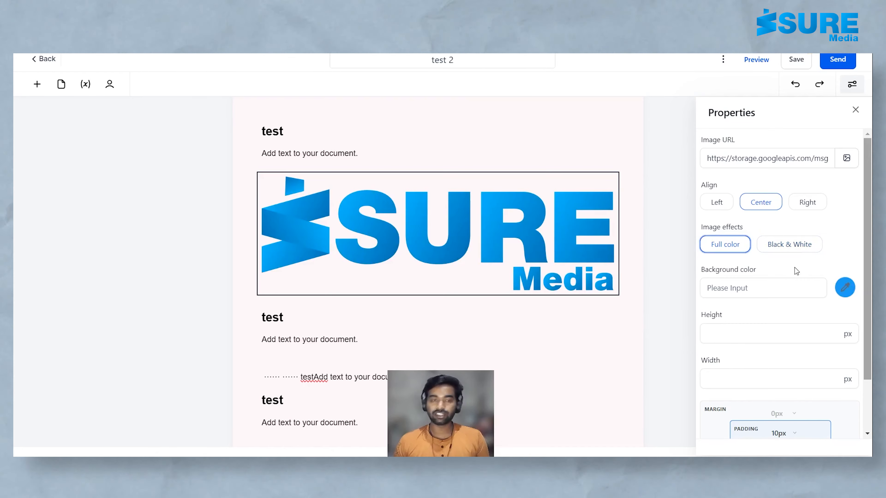
{"action": "mouse_move", "coordinate": [363, 220]}
{"action": "scroll", "coordinate": [745, 282], "scroll_direction": "down", "scroll_amount": 2}
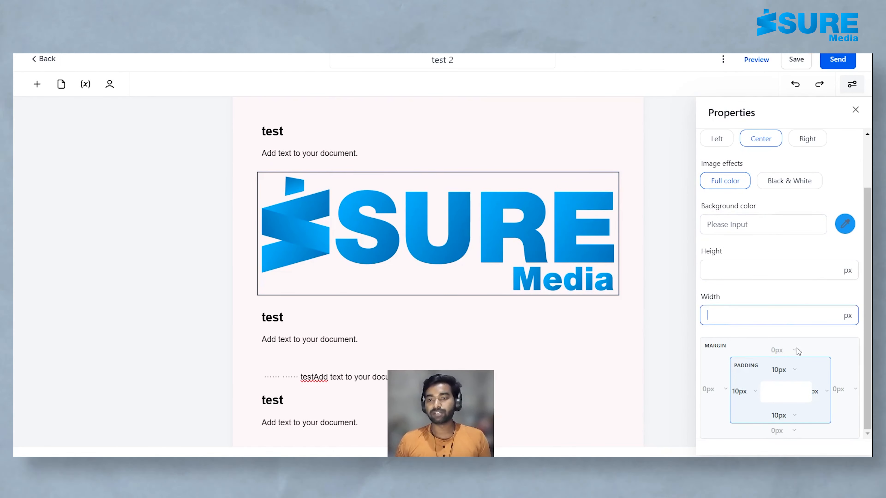
{"action": "scroll", "coordinate": [819, 251], "scroll_direction": "up", "scroll_amount": 2}
{"action": "left_click", "coordinate": [855, 110]}
Step: Add an empty video element below the second "test" text block and close its properties
{"action": "left_click", "coordinate": [37, 87]}
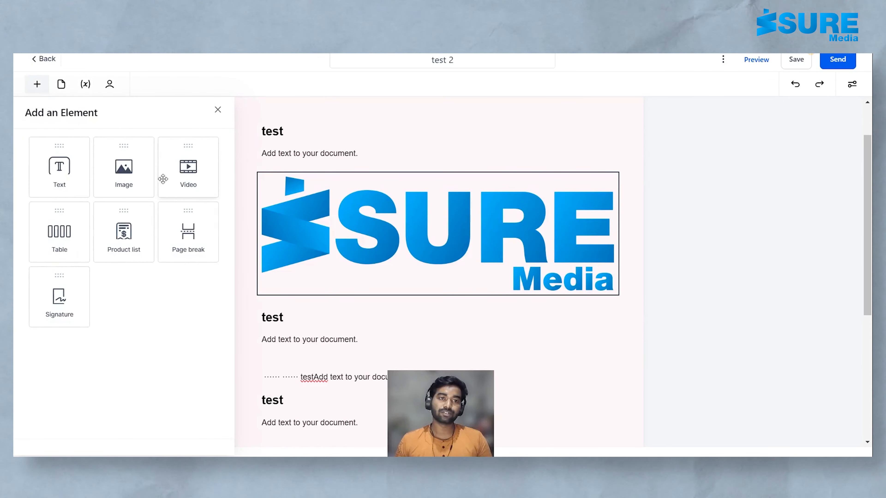
{"action": "left_click_drag", "start_coordinate": [164, 176], "coordinate": [278, 373]}
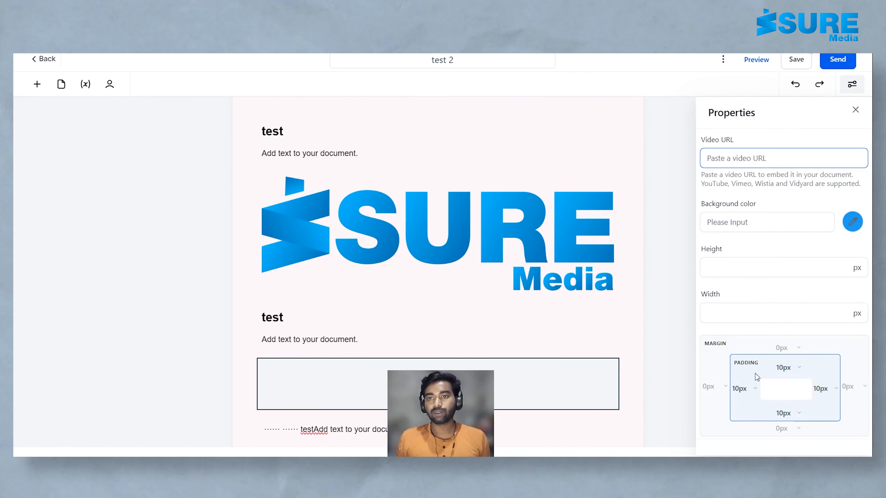
{"action": "left_click", "coordinate": [856, 110]}
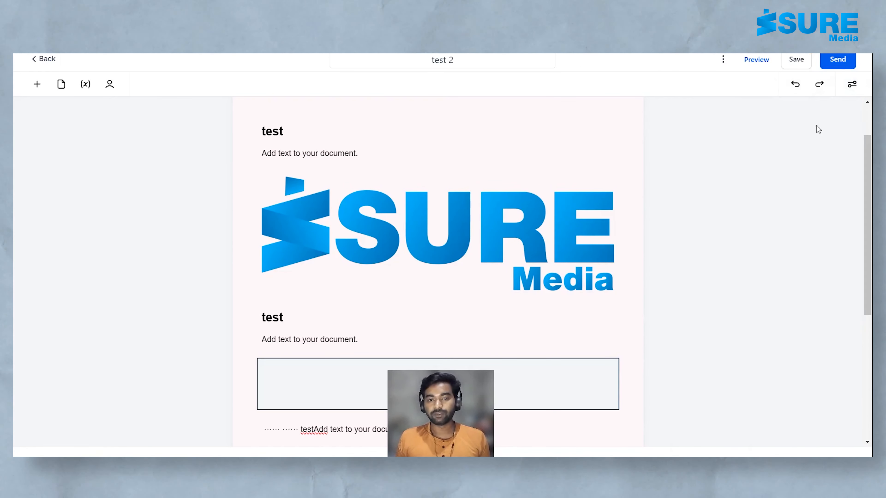
Step: Insert a table between the last two "test" text blocks
{"action": "scroll", "coordinate": [413, 279], "scroll_direction": "down", "scroll_amount": 5}
{"action": "left_click", "coordinate": [33, 89]}
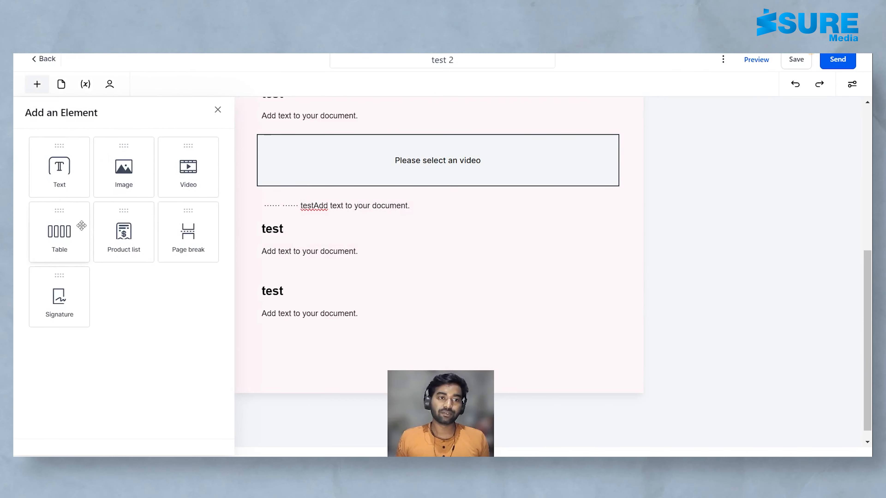
{"action": "left_click_drag", "start_coordinate": [77, 227], "coordinate": [322, 303]}
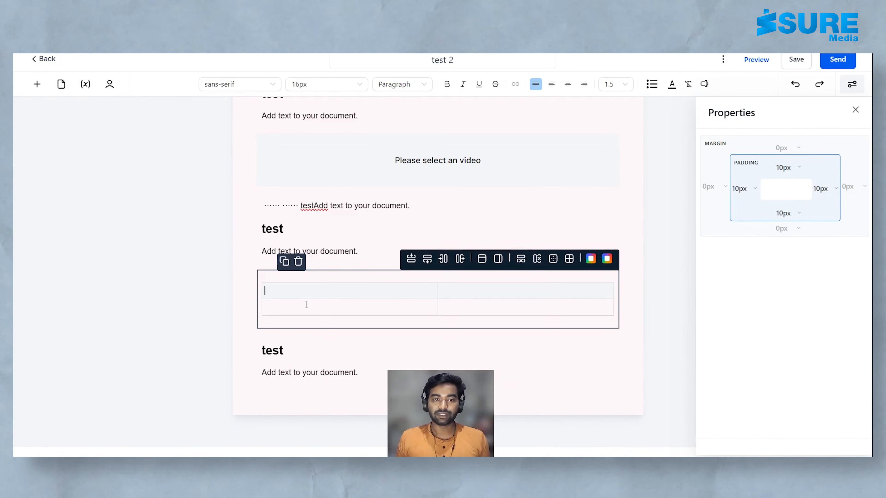
{"action": "left_click", "coordinate": [304, 302]}
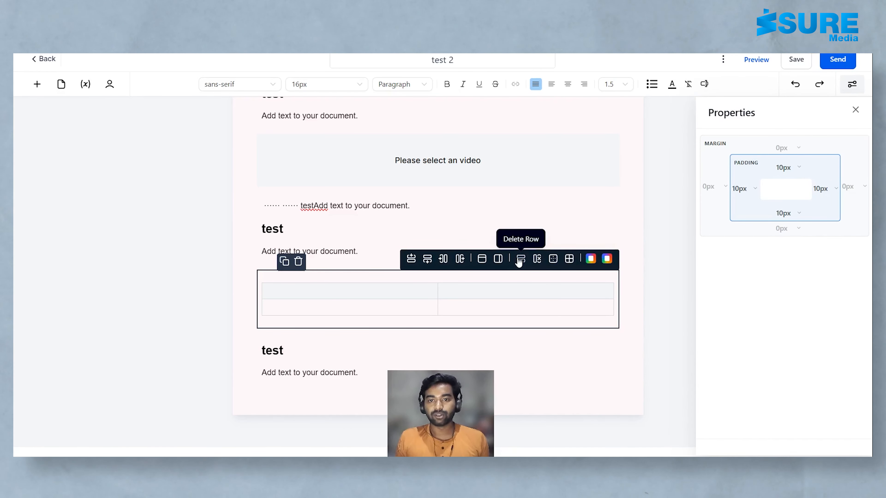
{"action": "left_click_drag", "start_coordinate": [279, 307], "coordinate": [453, 310]}
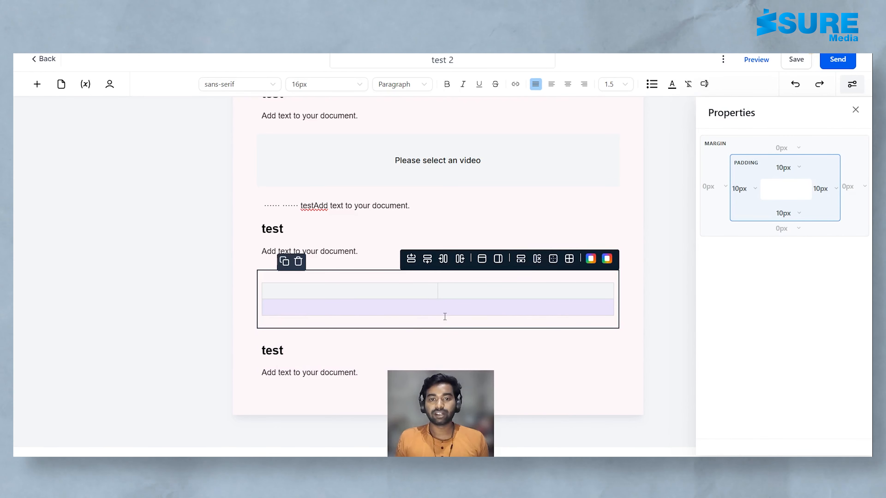
{"action": "left_click", "coordinate": [484, 301]}
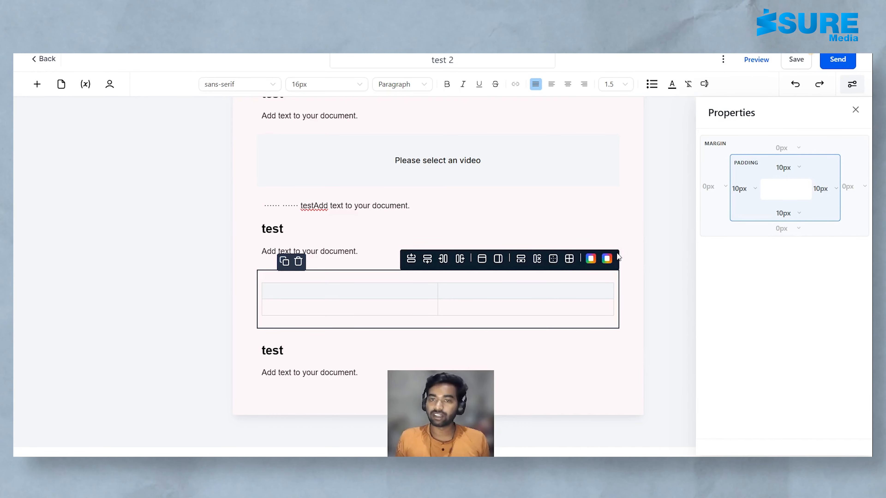
Step: Add a product list below the last text block and include the product "testing" with the "testing" price
{"action": "left_click", "coordinate": [36, 84]}
{"action": "left_click_drag", "start_coordinate": [110, 241], "coordinate": [322, 399]}
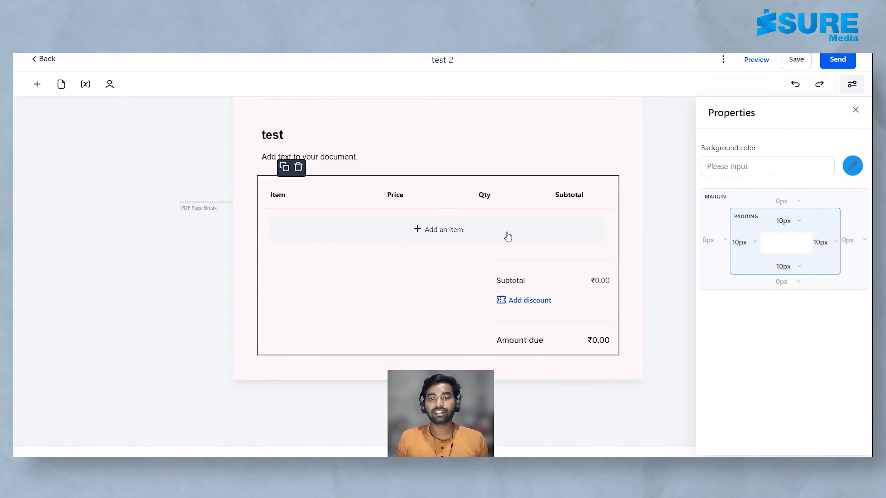
{"action": "left_click", "coordinate": [508, 237]}
{"action": "left_click", "coordinate": [405, 239]}
{"action": "left_click", "coordinate": [379, 262]}
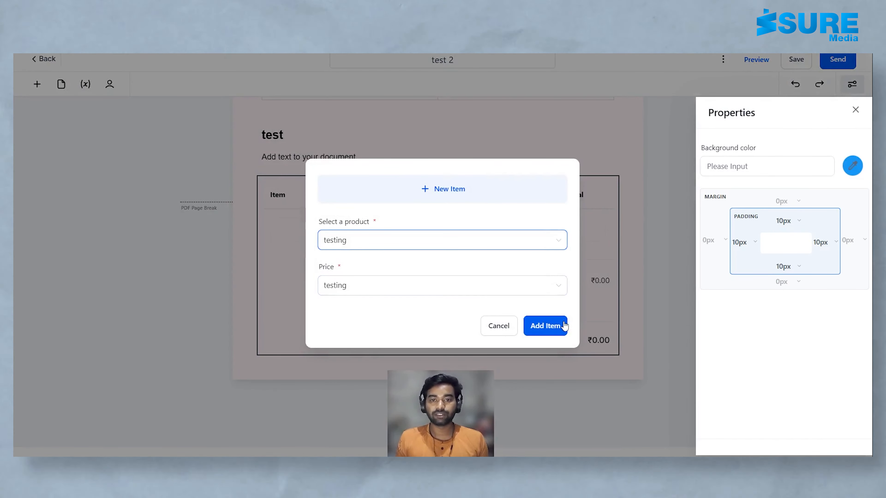
{"action": "left_click", "coordinate": [554, 328]}
Step: Apply a 5% discount to the product list and close its properties
{"action": "left_click", "coordinate": [516, 330]}
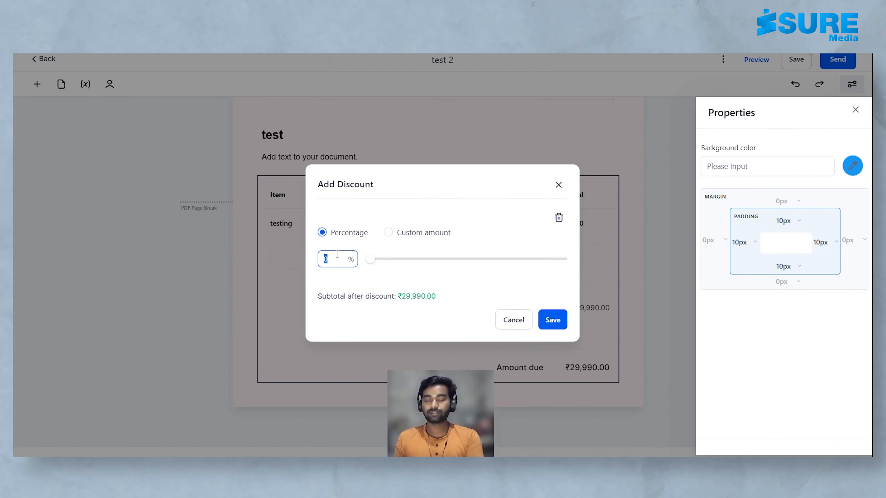
{"action": "left_click", "coordinate": [545, 320]}
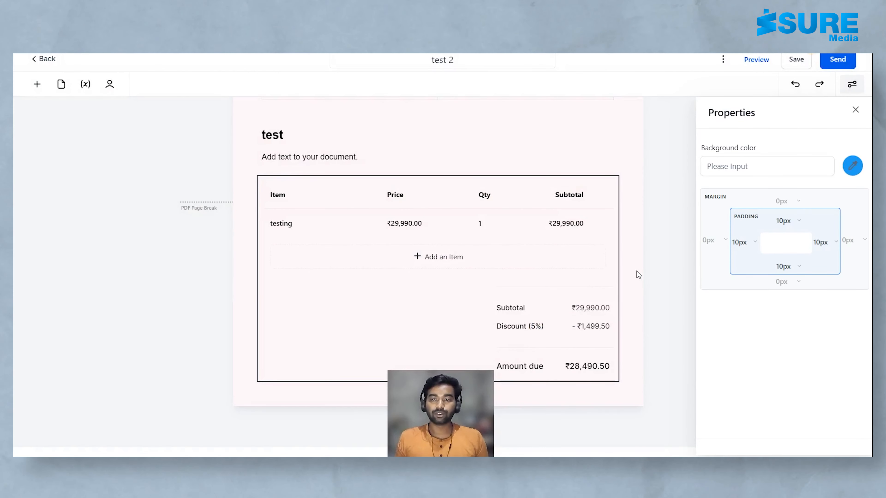
{"action": "left_click", "coordinate": [857, 110]}
Step: Insert a page break between the last text block and the product list
{"action": "left_click", "coordinate": [37, 85]}
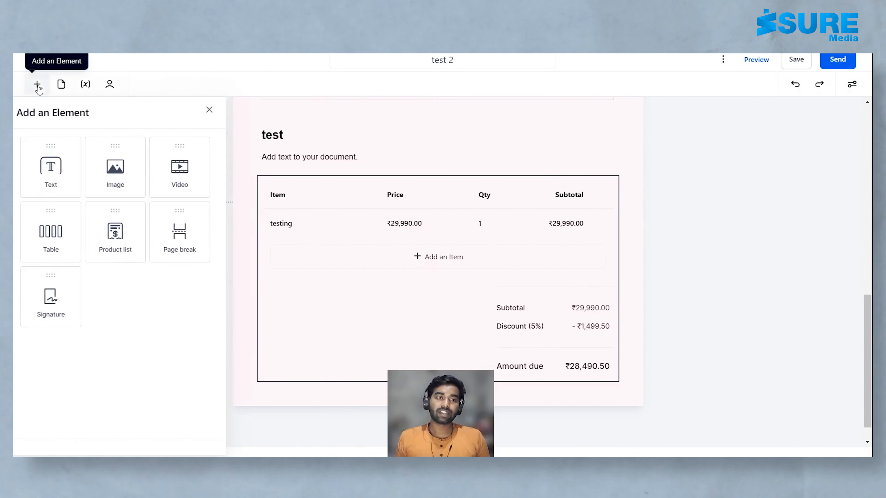
{"action": "left_click_drag", "start_coordinate": [180, 232], "coordinate": [373, 216]}
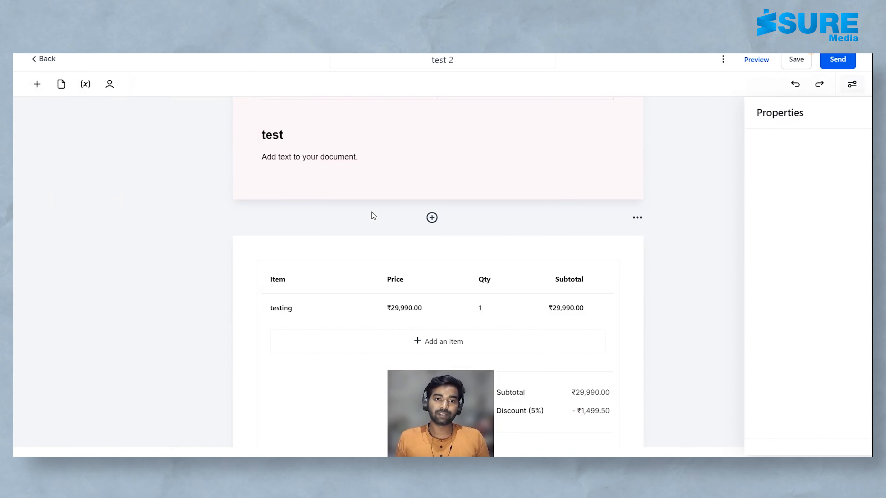
{"action": "scroll", "coordinate": [378, 220], "scroll_direction": "up", "scroll_amount": 10}
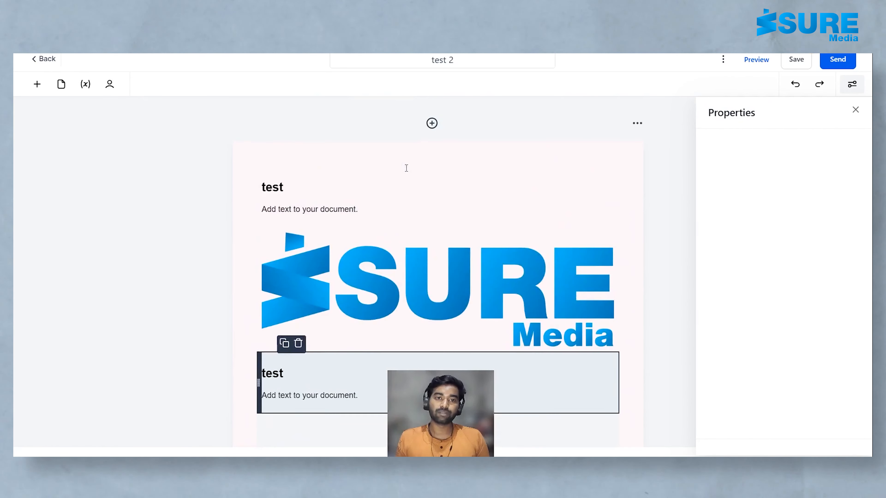
Step: Add a signature element below the product list, align it right, and close its properties
{"action": "scroll", "coordinate": [406, 167], "scroll_direction": "down", "scroll_amount": 10}
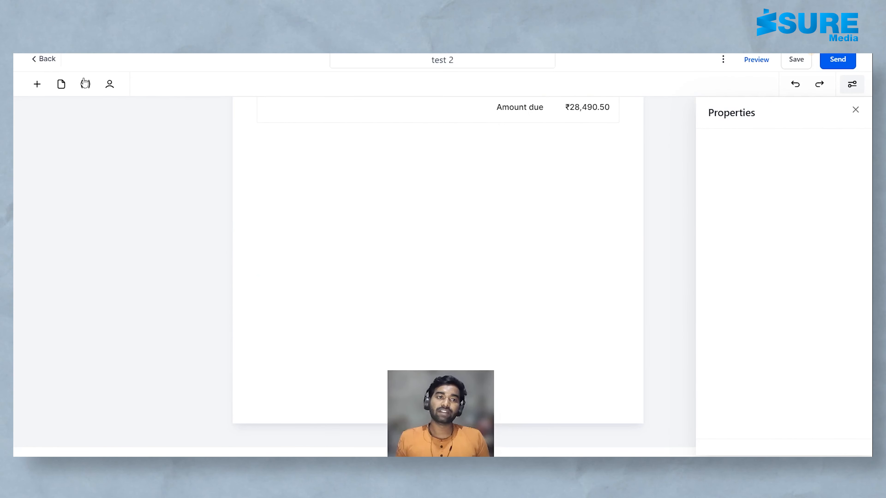
{"action": "left_click", "coordinate": [49, 83]}
{"action": "left_click_drag", "start_coordinate": [56, 297], "coordinate": [447, 207]}
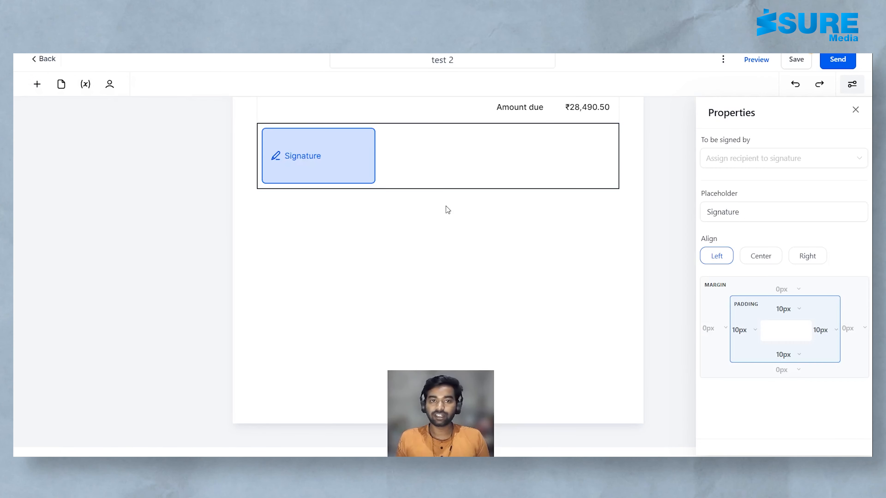
{"action": "scroll", "coordinate": [391, 168], "scroll_direction": "up", "scroll_amount": 5}
{"action": "left_click", "coordinate": [807, 257]}
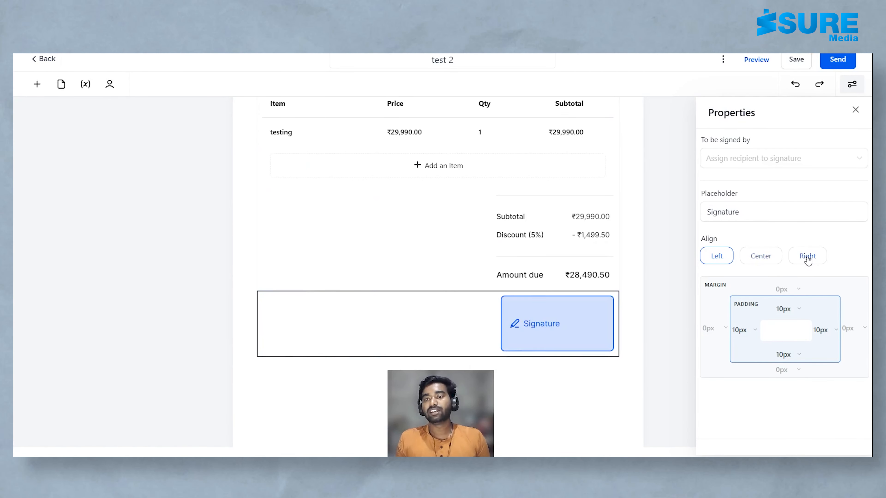
{"action": "left_click", "coordinate": [769, 258]}
{"action": "left_click", "coordinate": [808, 258]}
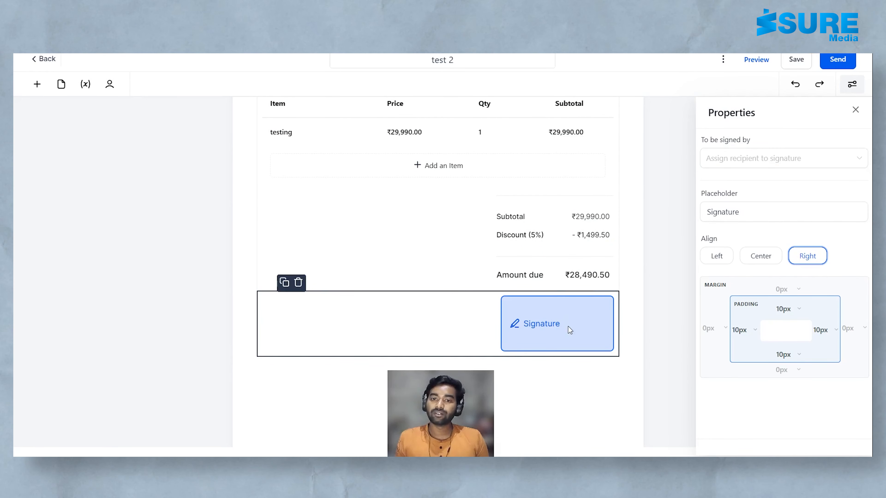
{"action": "left_click", "coordinate": [855, 109]}
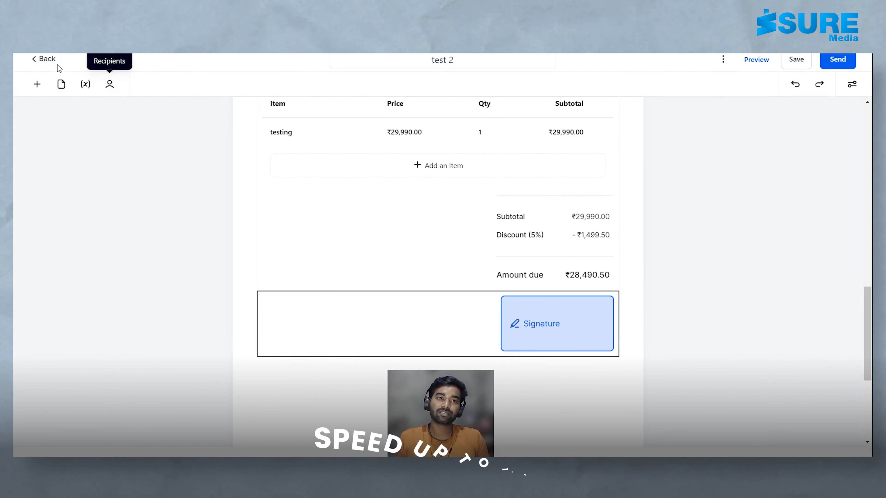
Step: Choose the first listed contact as the proposal's primary client and signer, and close the signature properties
{"action": "left_click", "coordinate": [109, 83]}
{"action": "left_click", "coordinate": [77, 164]}
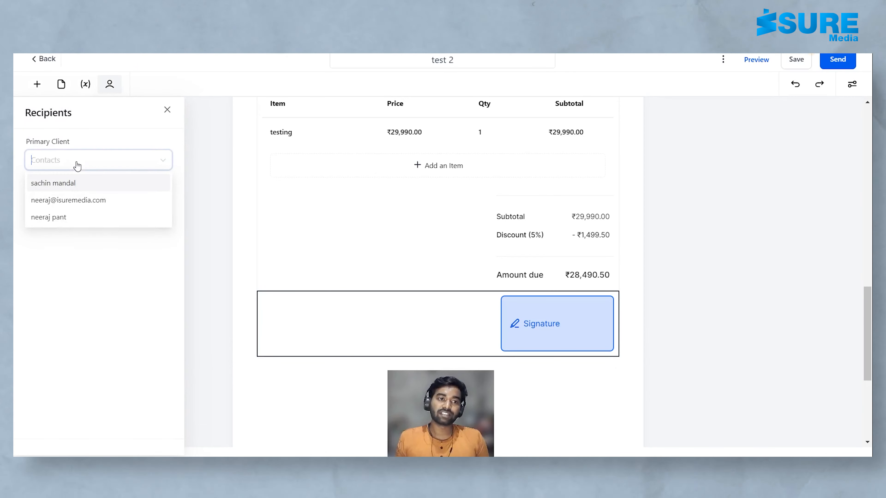
{"action": "left_click", "coordinate": [68, 183]}
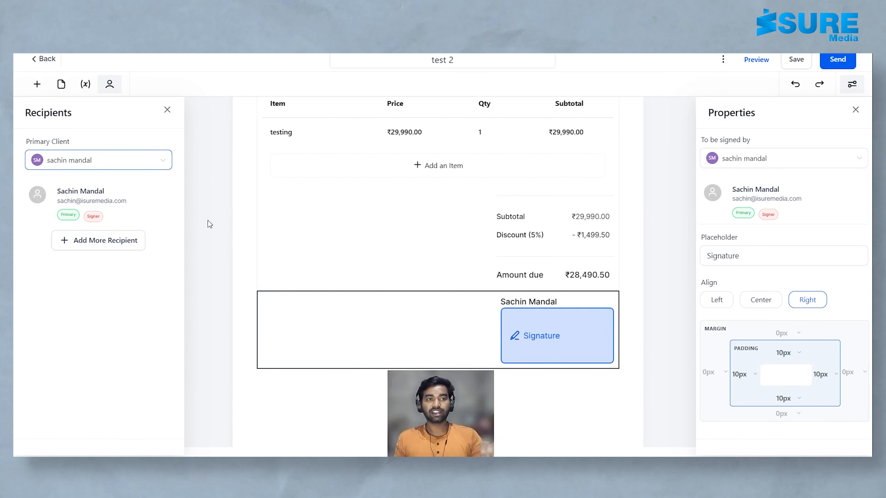
{"action": "mouse_move", "coordinate": [559, 327]}
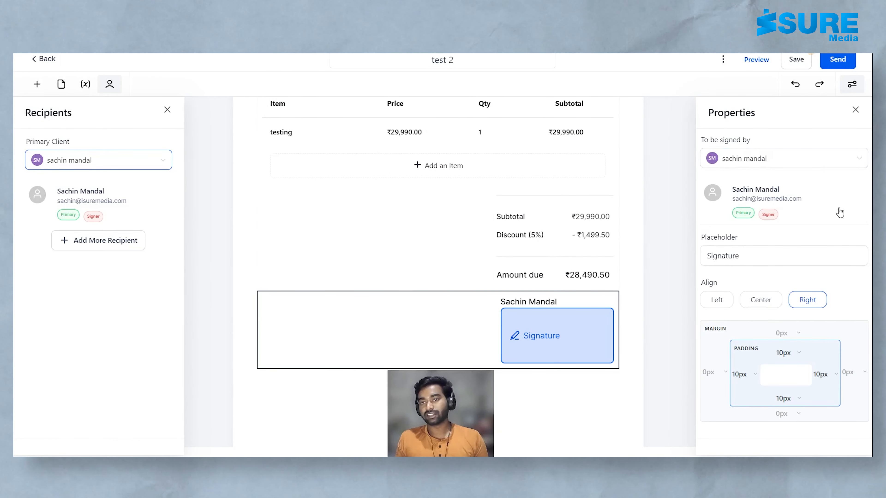
{"action": "left_click", "coordinate": [855, 110]}
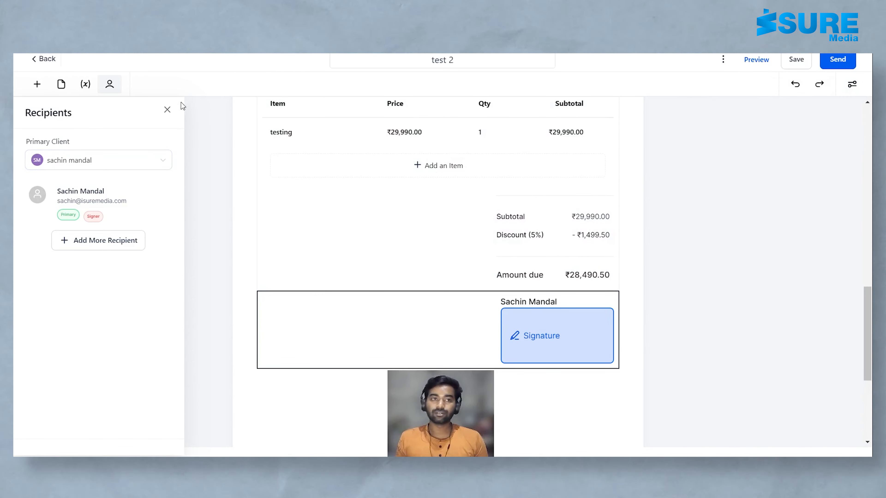
Step: Add the other two listed clients as CC recipients, and remove both of them
{"action": "left_click", "coordinate": [83, 248]}
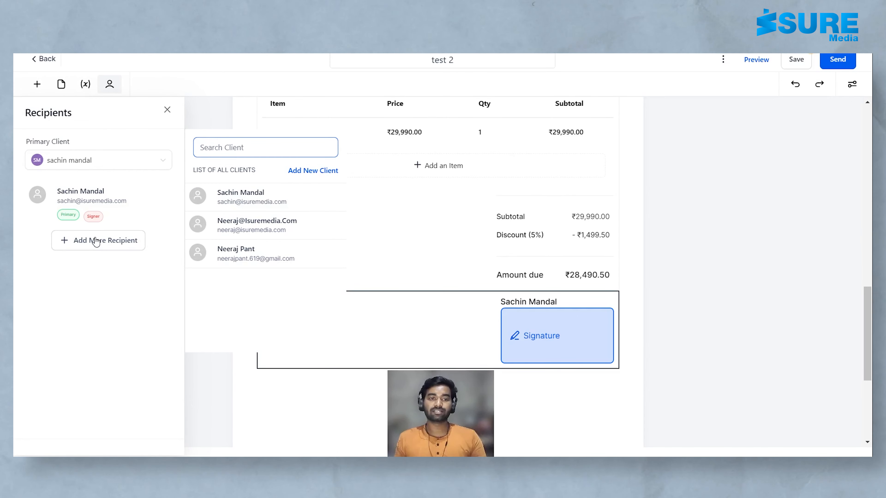
{"action": "left_click", "coordinate": [265, 229]}
{"action": "left_click", "coordinate": [99, 272]}
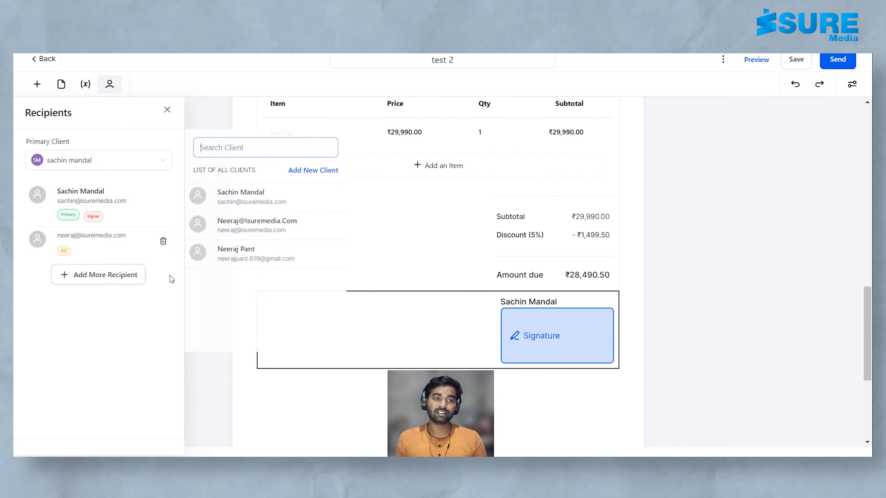
{"action": "left_click", "coordinate": [257, 257]}
{"action": "left_click", "coordinate": [95, 318]}
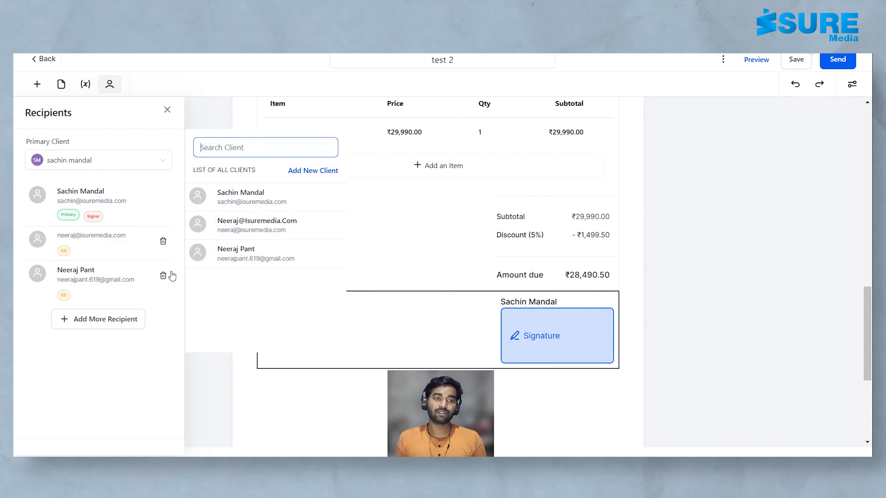
{"action": "left_click", "coordinate": [163, 276]}
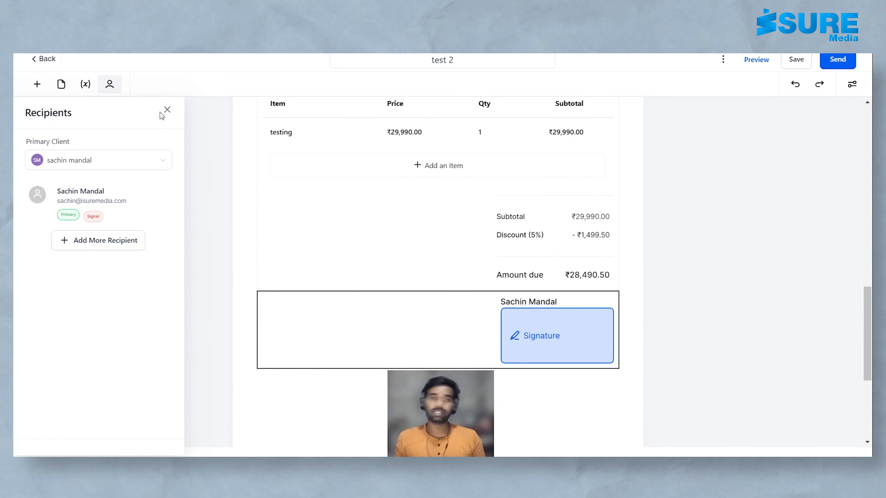
Step: Close the recipients list and look through the proposal's page overview
{"action": "left_click", "coordinate": [167, 109]}
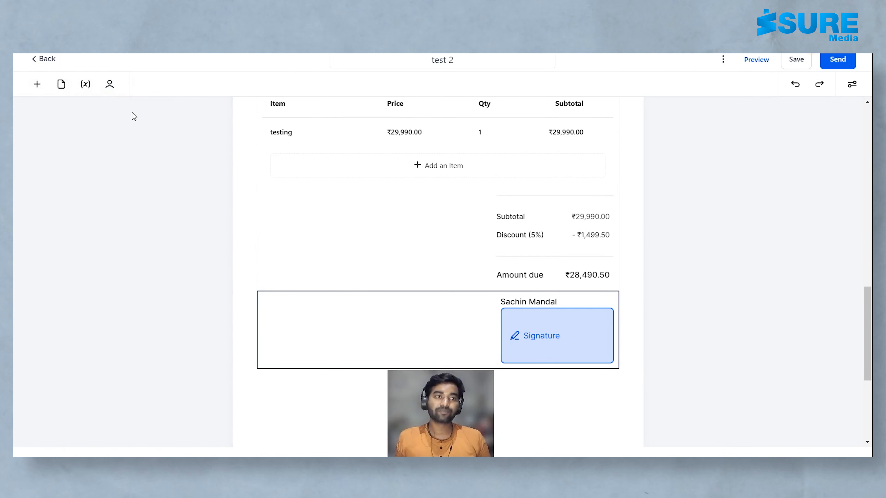
{"action": "left_click", "coordinate": [62, 88]}
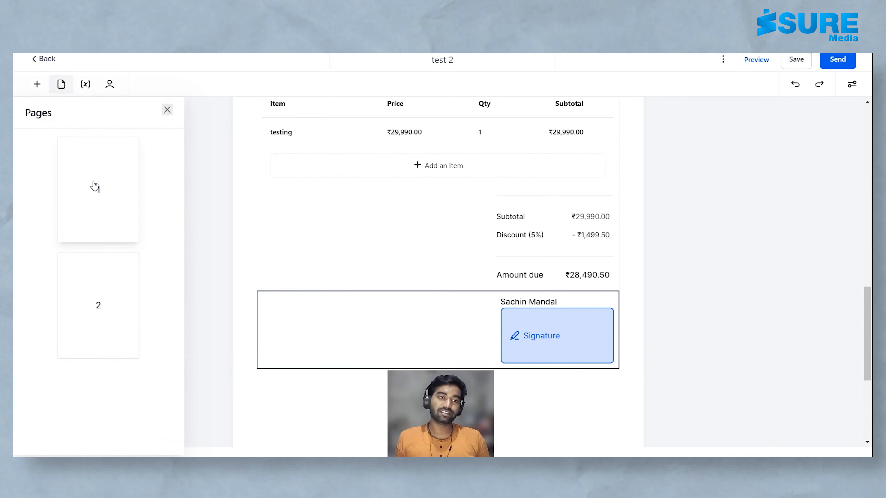
{"action": "left_click", "coordinate": [107, 202]}
{"action": "left_click", "coordinate": [106, 271]}
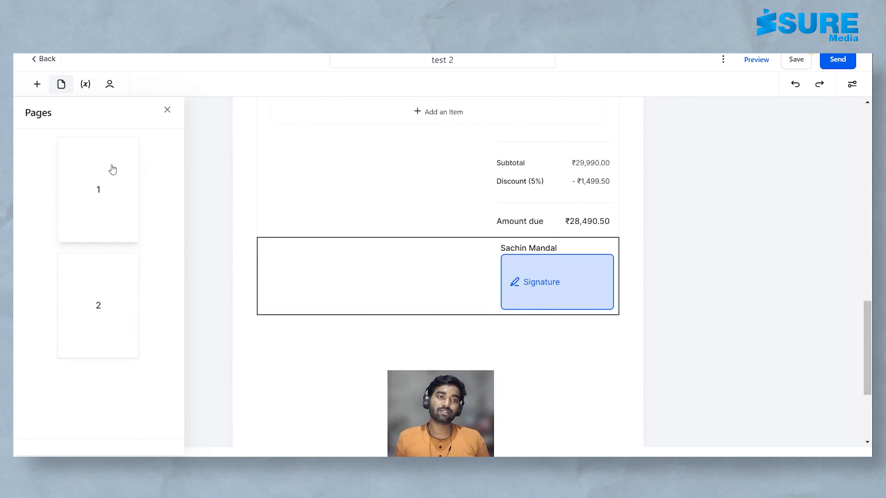
Step: Create a document variable named "service" with the value "digital"
{"action": "left_click", "coordinate": [80, 84]}
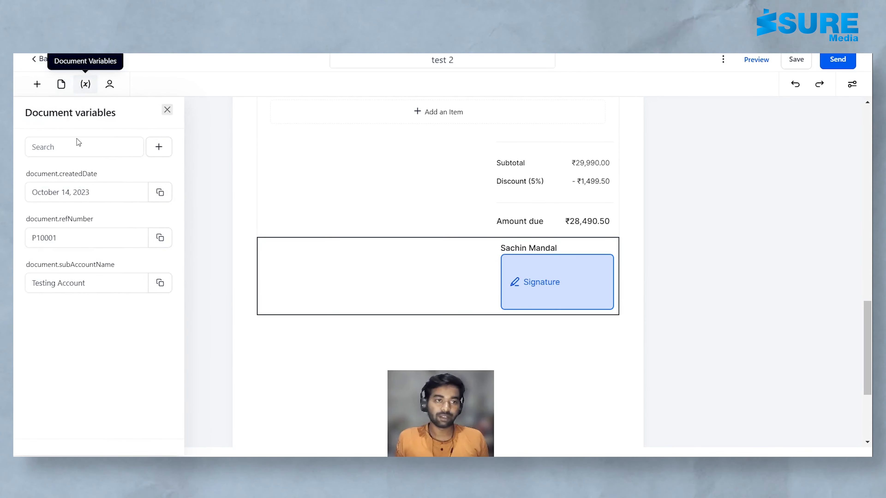
{"action": "left_click", "coordinate": [68, 192]}
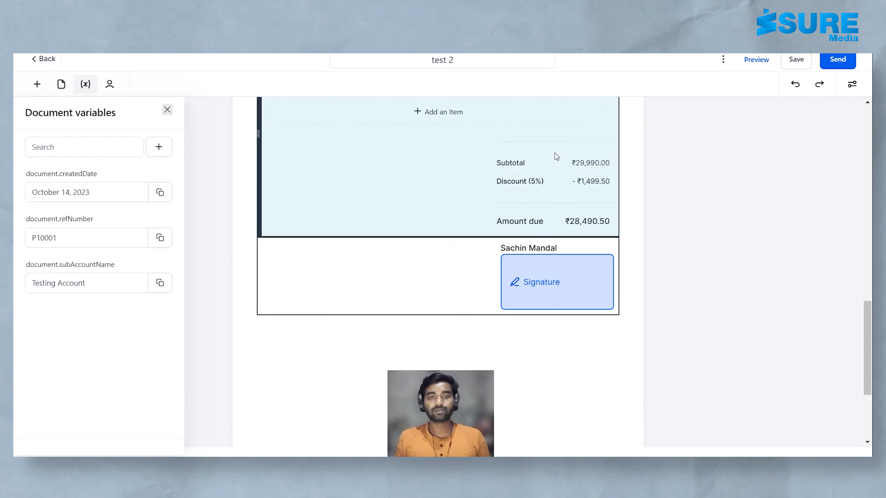
{"action": "scroll", "coordinate": [555, 156], "scroll_direction": "up", "scroll_amount": 10}
{"action": "left_click", "coordinate": [424, 173]}
{"action": "scroll", "coordinate": [340, 216], "scroll_direction": "down", "scroll_amount": 10}
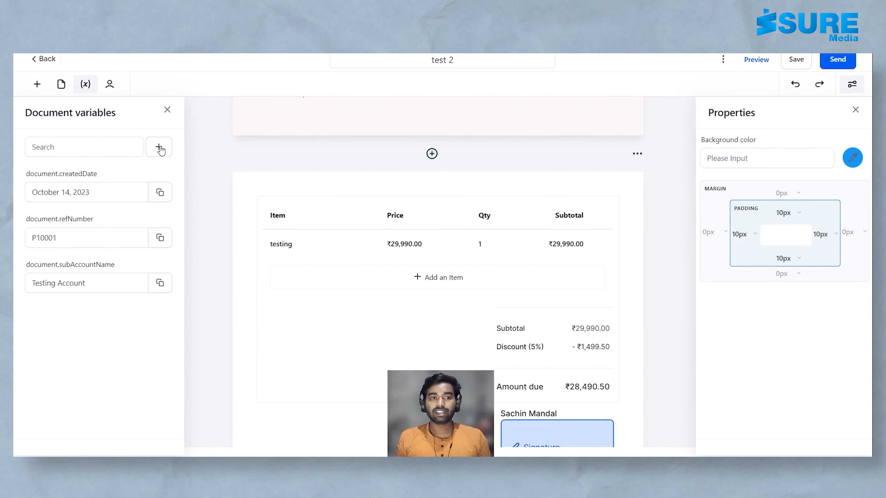
{"action": "left_click", "coordinate": [160, 148]}
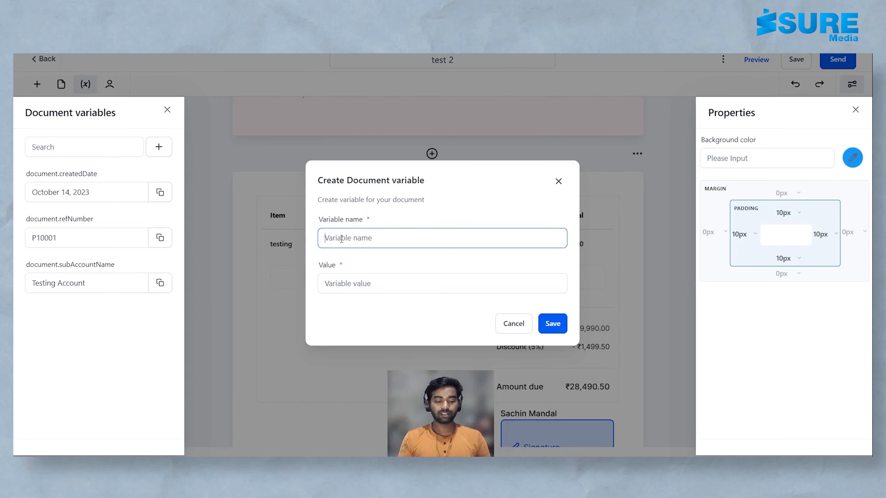
{"action": "type", "text": "service"}
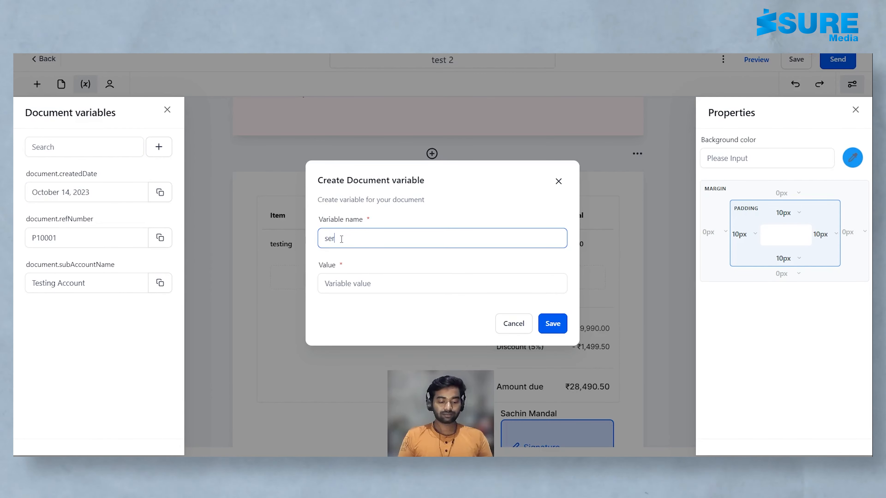
{"action": "left_click", "coordinate": [353, 288]}
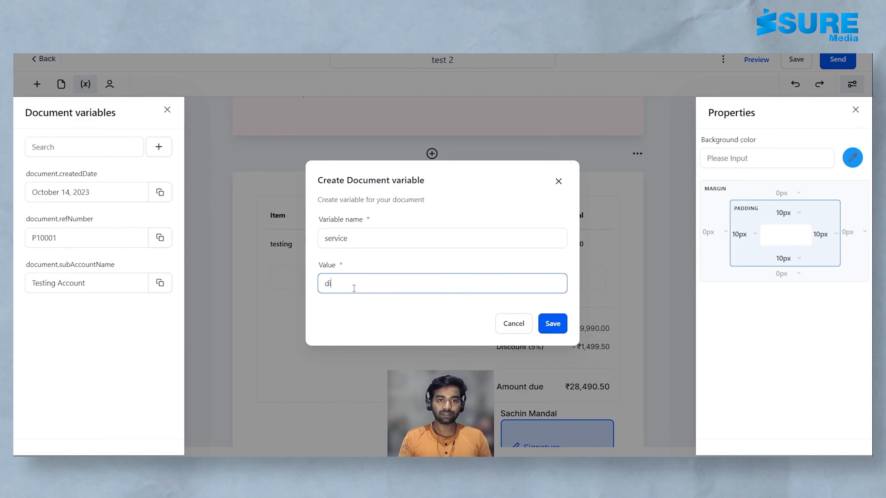
{"action": "type", "text": "digital"}
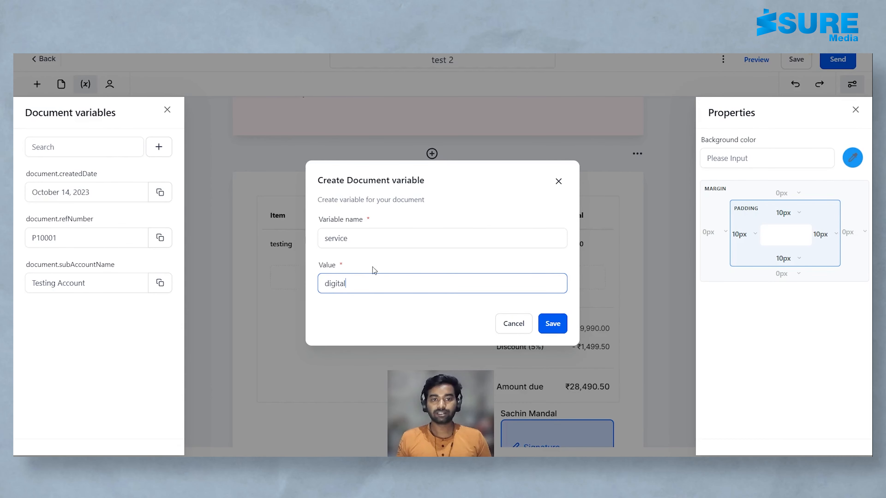
{"action": "left_click", "coordinate": [553, 324]}
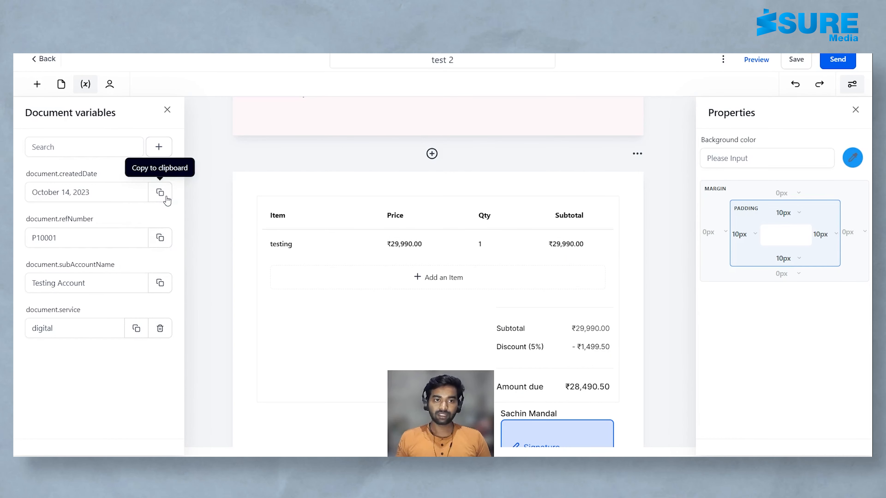
Step: Insert the variable {{document.createdDate}} on a new line at the end of the last text block on the first page
{"action": "scroll", "coordinate": [425, 243], "scroll_direction": "up", "scroll_amount": 5}
{"action": "left_click", "coordinate": [855, 109]}
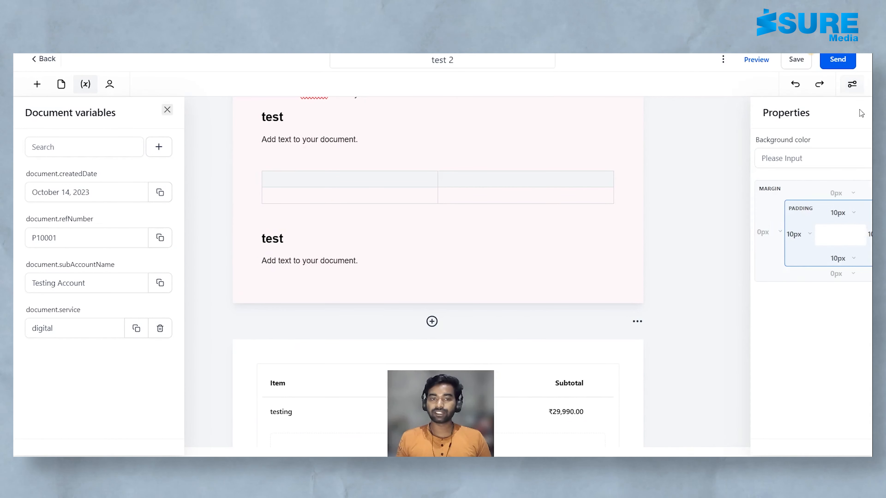
{"action": "left_click", "coordinate": [169, 112]}
{"action": "left_click", "coordinate": [398, 264]}
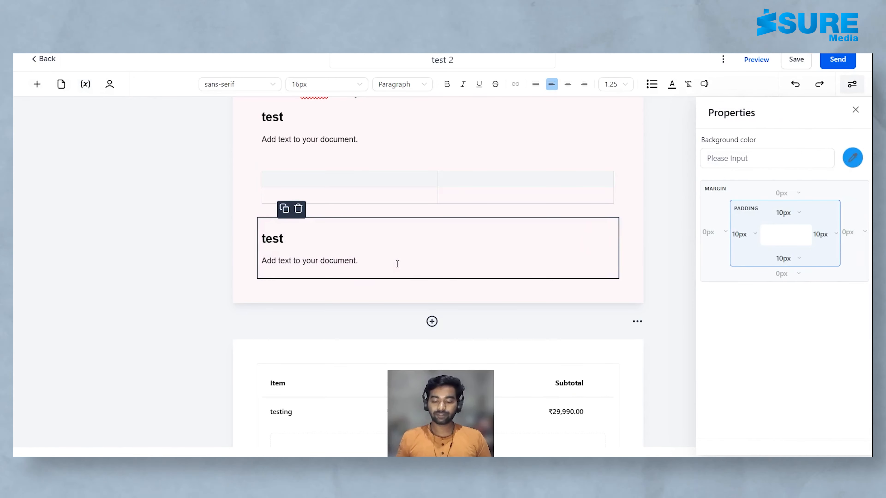
{"action": "key", "text": "Return"}
{"action": "type", "text": "{{document.createdDate}}"}
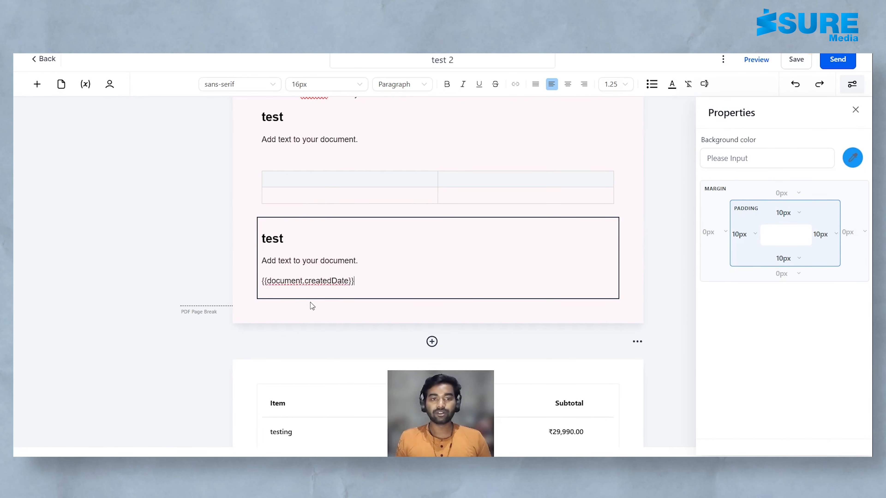
Step: Save the proposal and dismiss the notification
{"action": "scroll", "coordinate": [310, 302], "scroll_direction": "down", "scroll_amount": 3}
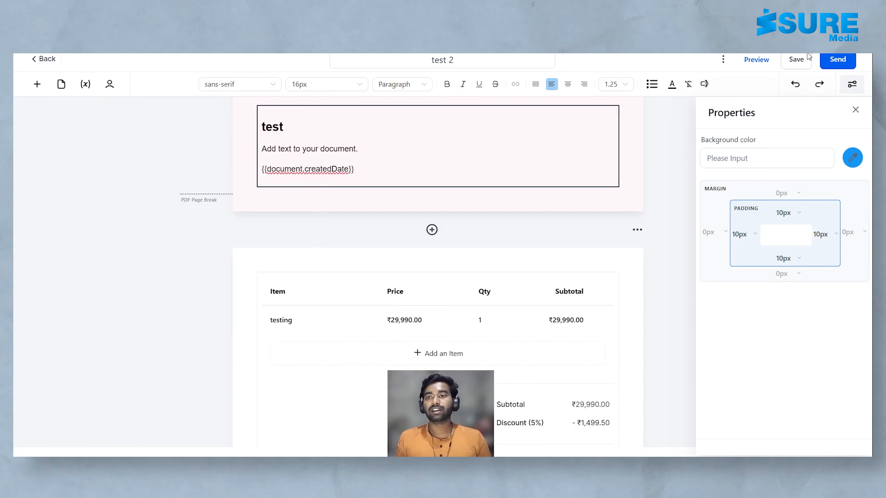
{"action": "left_click", "coordinate": [805, 60]}
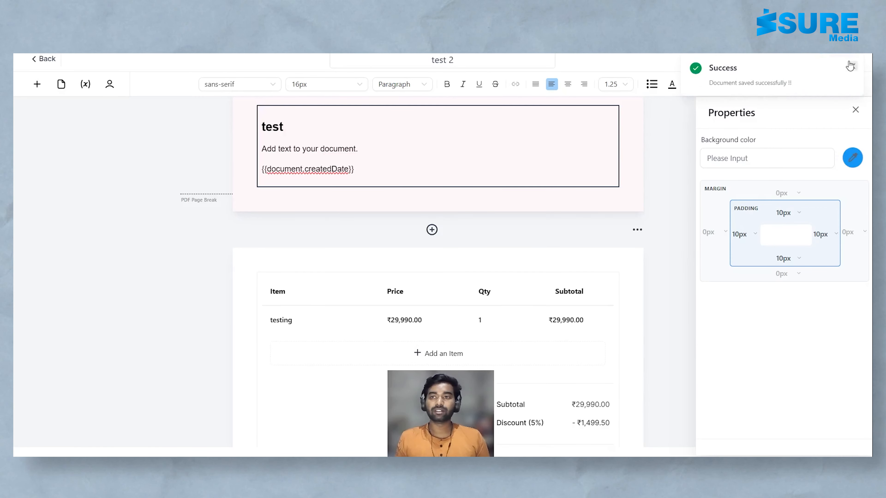
{"action": "left_click", "coordinate": [850, 66]}
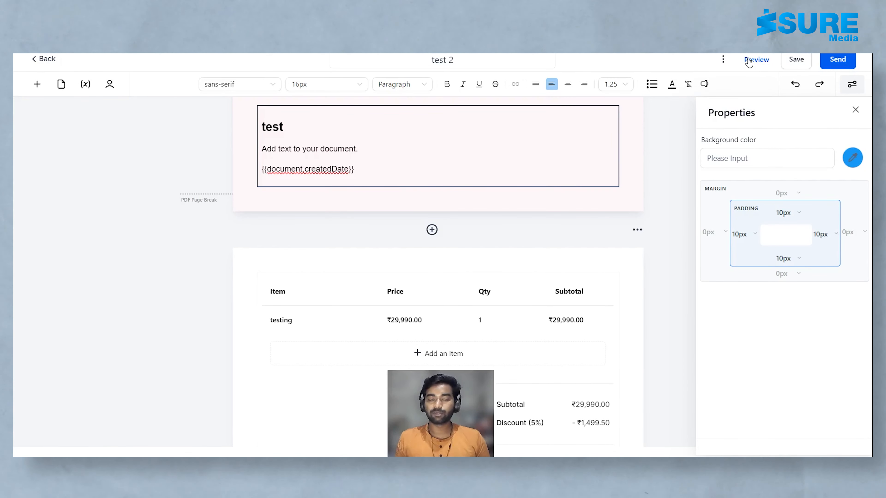
Step: Preview the proposal and check how the created date variable is rendered in the last text block
{"action": "left_click", "coordinate": [749, 62]}
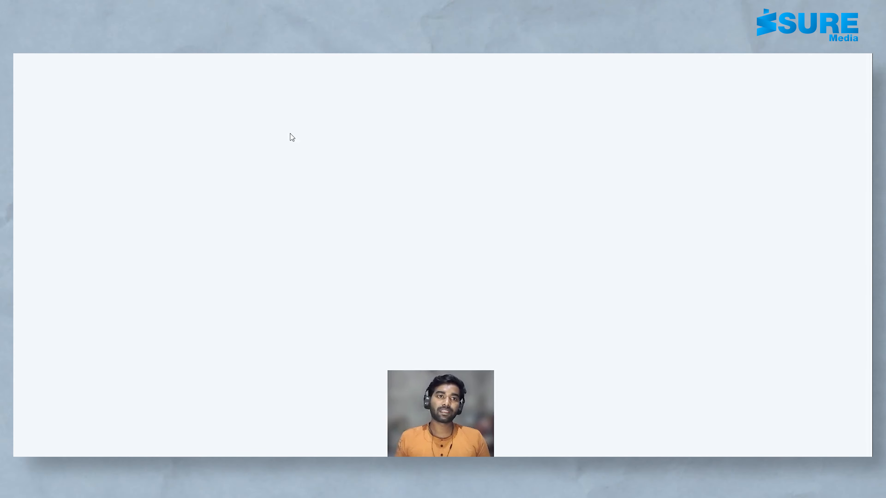
{"action": "scroll", "coordinate": [300, 163], "scroll_direction": "down", "scroll_amount": 8}
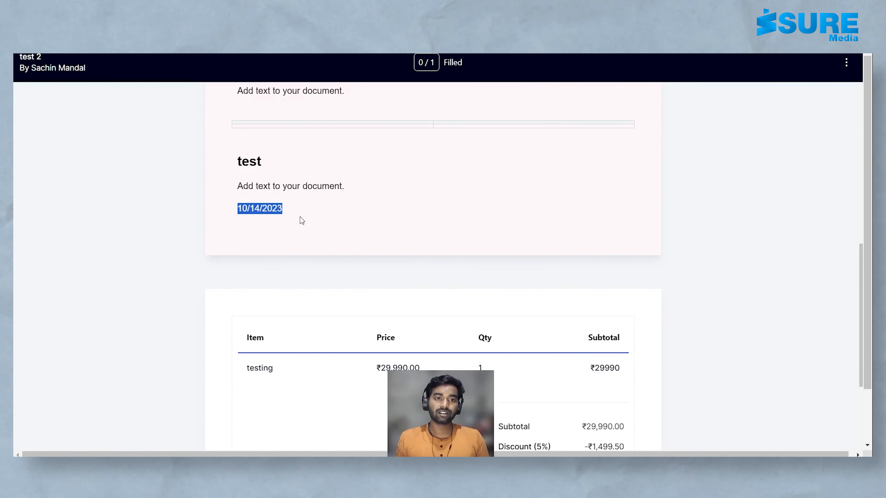
{"action": "scroll", "coordinate": [370, 307], "scroll_direction": "up", "scroll_amount": 8}
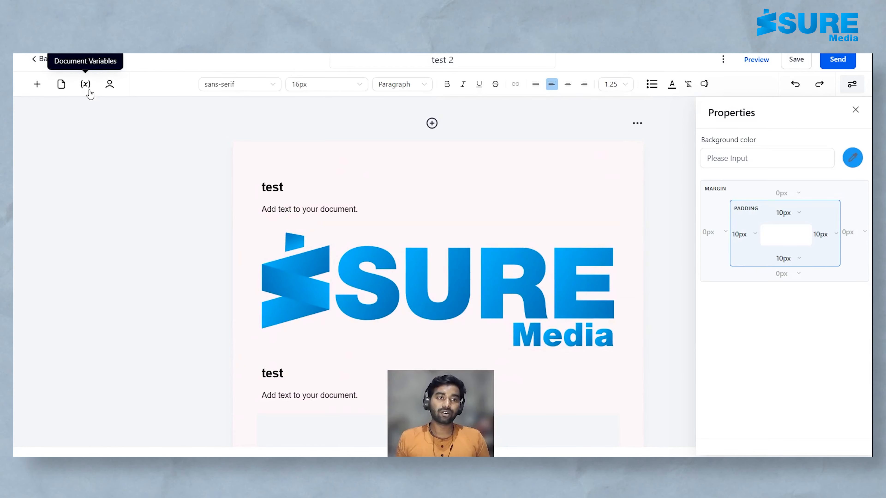
Step: Review the document variables and recipients, and send the proposal to the primary client
{"action": "left_click", "coordinate": [86, 91]}
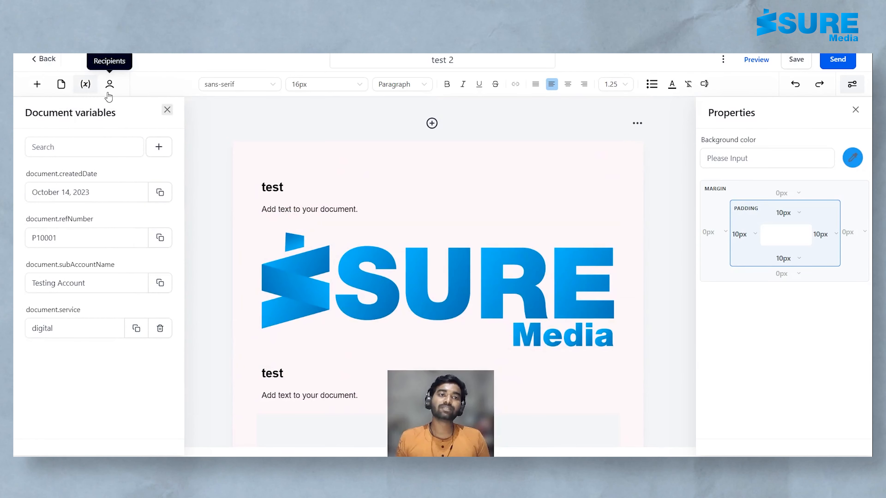
{"action": "left_click", "coordinate": [108, 93]}
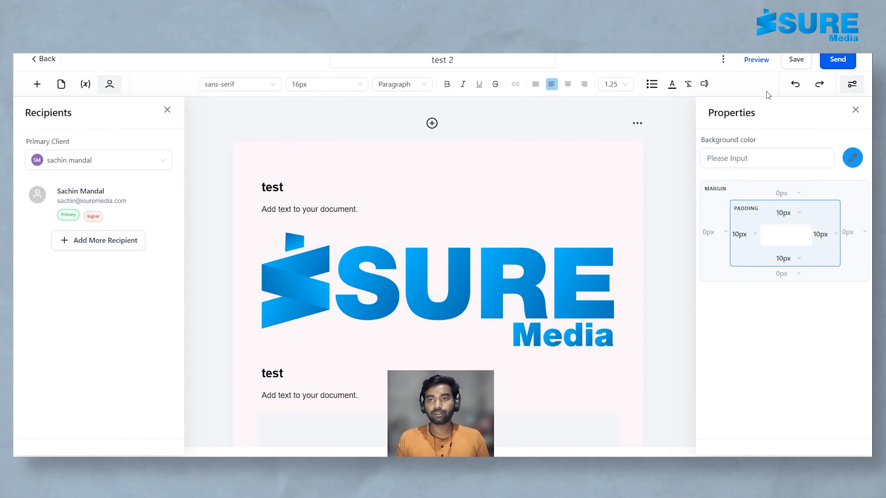
{"action": "left_click", "coordinate": [838, 62]}
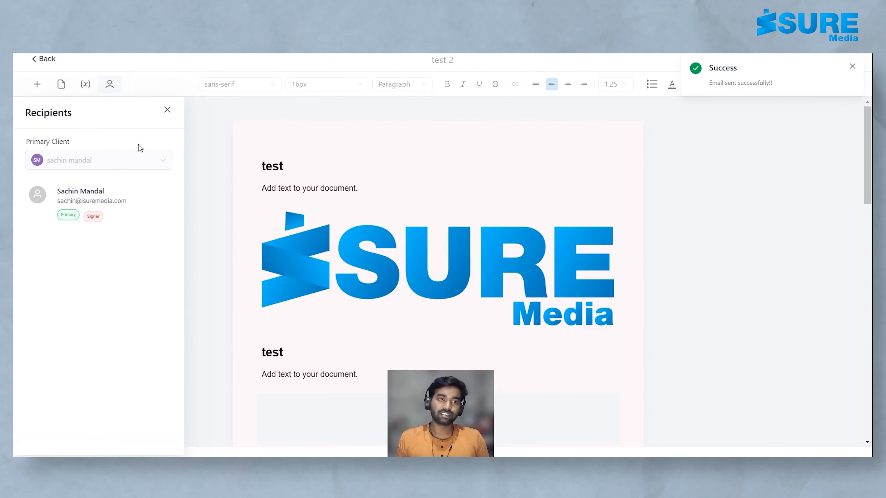
Step: Switch to Gmail, open the "[Testing Account] test 2 received" email, and open the proposal from it
{"action": "key", "text": "ctrl+t"}
{"action": "left_click", "coordinate": [69, 57]}
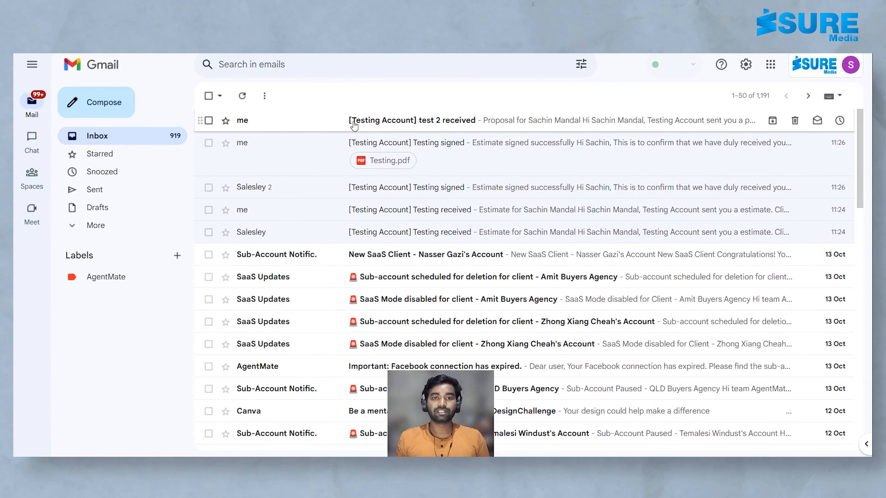
{"action": "left_click", "coordinate": [413, 120]}
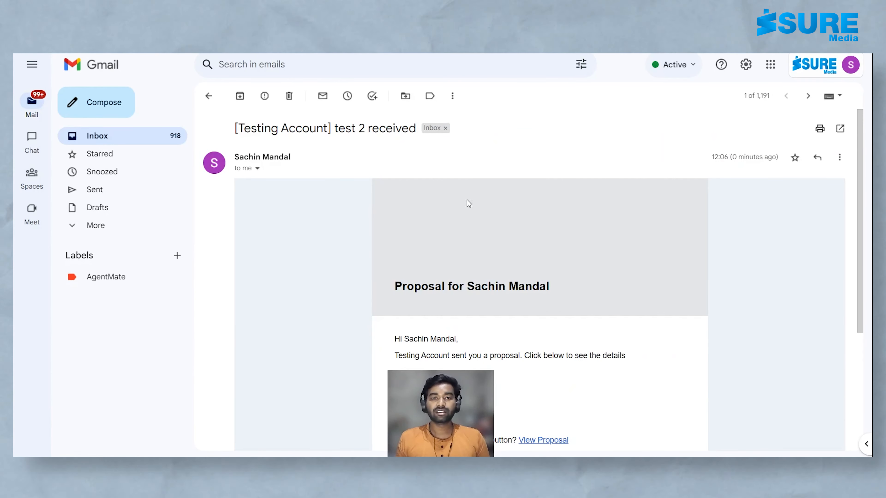
{"action": "scroll", "coordinate": [290, 196], "scroll_direction": "down", "scroll_amount": 2}
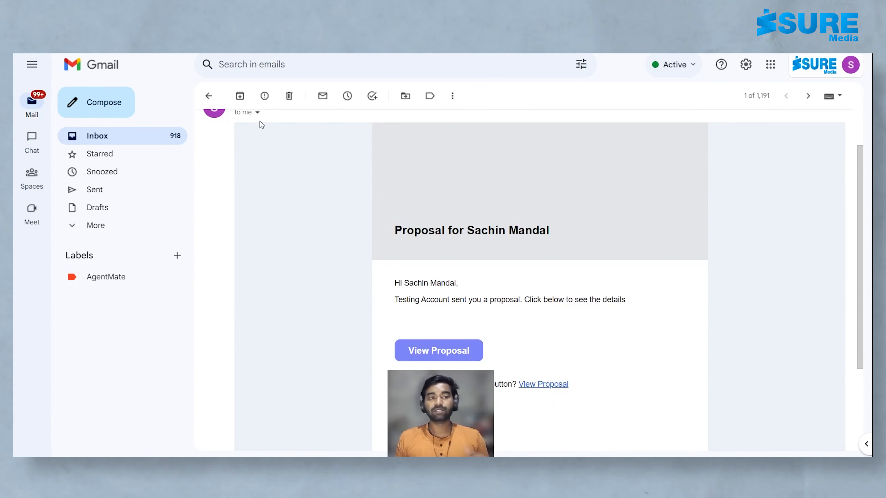
{"action": "scroll", "coordinate": [496, 160], "scroll_direction": "down", "scroll_amount": 2}
{"action": "scroll", "coordinate": [295, 177], "scroll_direction": "up", "scroll_amount": 4}
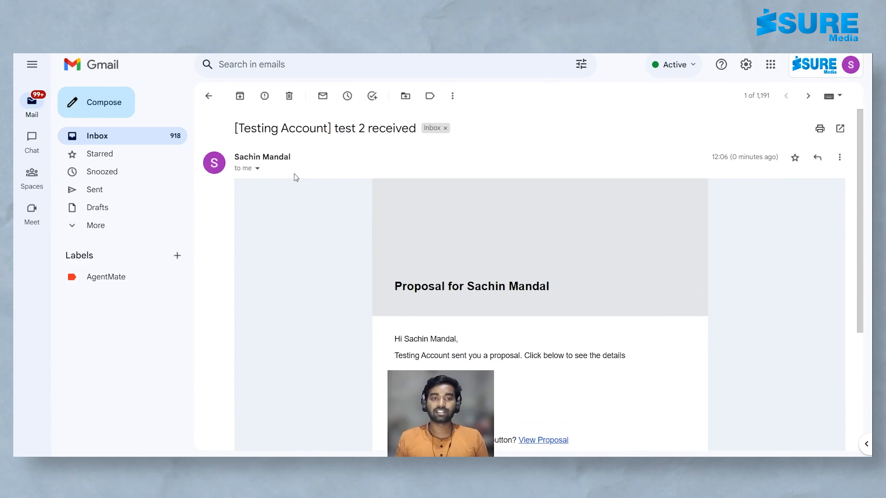
{"action": "mouse_move", "coordinate": [266, 171]}
{"action": "scroll", "coordinate": [506, 290], "scroll_direction": "down", "scroll_amount": 3}
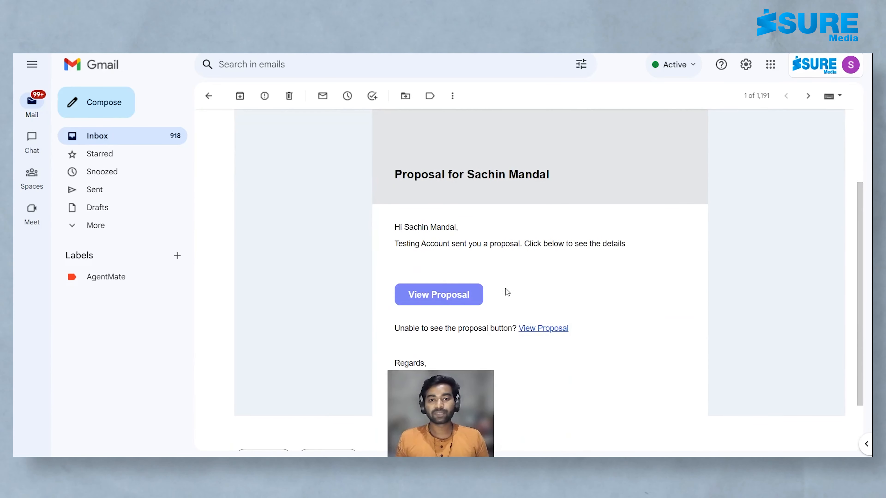
{"action": "left_click", "coordinate": [436, 295]}
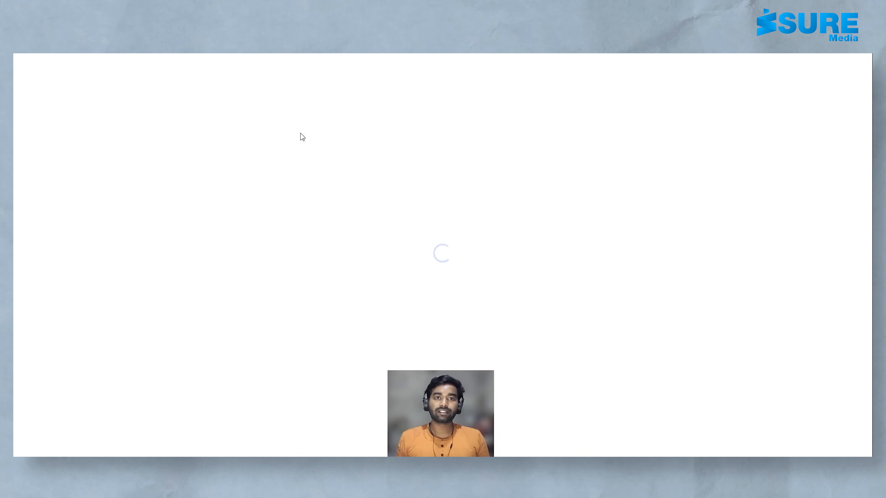
Step: Open the signature field below the product list and set the typed signature's font to Dancing Script
{"action": "scroll", "coordinate": [368, 174], "scroll_direction": "down", "scroll_amount": 10}
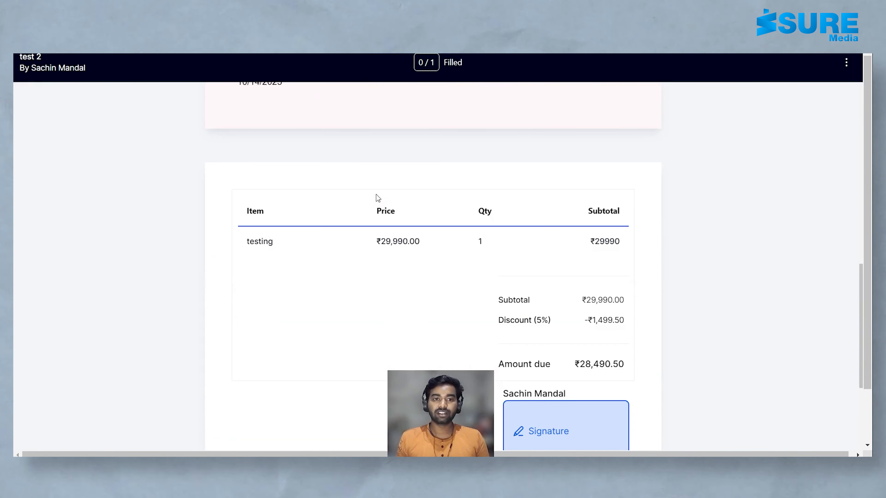
{"action": "scroll", "coordinate": [377, 198], "scroll_direction": "down", "scroll_amount": 6}
{"action": "scroll", "coordinate": [503, 313], "scroll_direction": "up", "scroll_amount": 5}
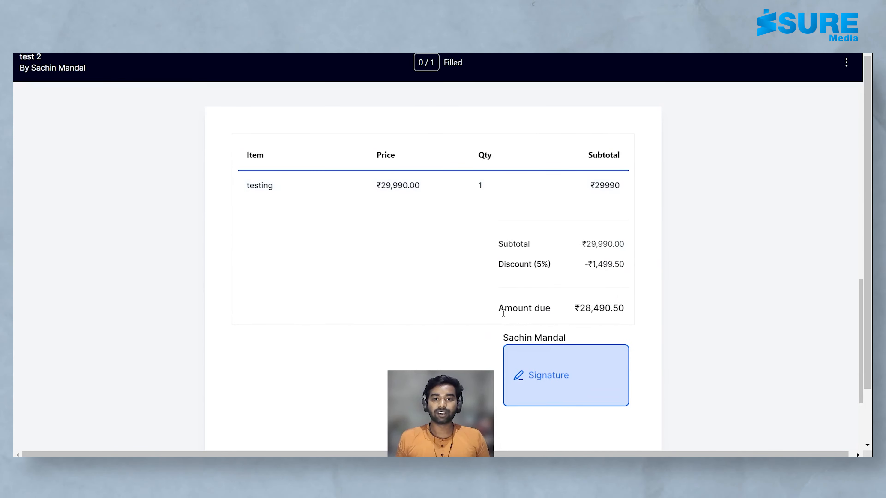
{"action": "left_click", "coordinate": [554, 378]}
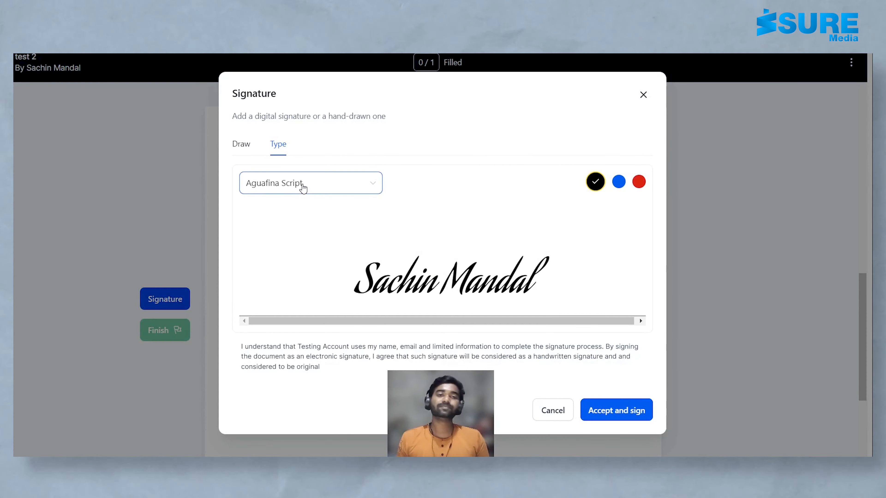
{"action": "left_click", "coordinate": [273, 183]}
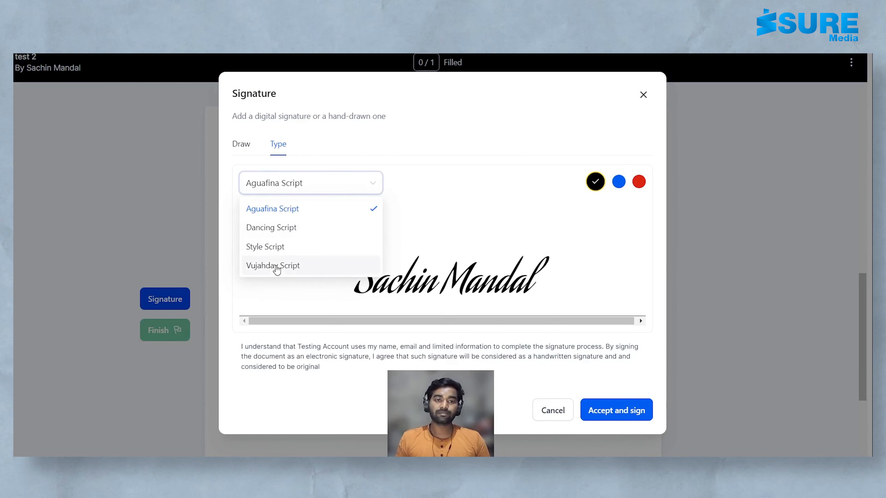
{"action": "left_click", "coordinate": [283, 228]}
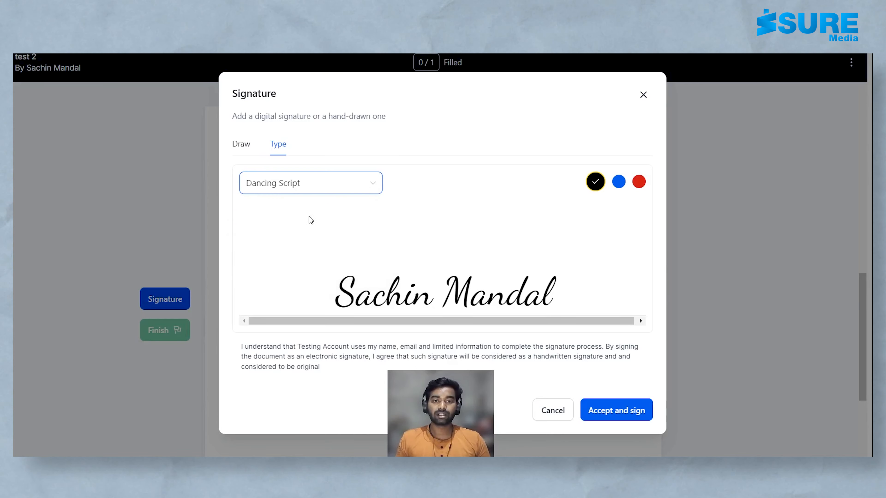
Step: Try a hand-drawn signature in the signature dialog, and return to the typed version
{"action": "left_click", "coordinate": [243, 148]}
{"action": "mouse_move", "coordinate": [316, 270]}
{"action": "left_mouse_down"}
{"action": "mouse_move", "coordinate": [329, 195]}
{"action": "mouse_move", "coordinate": [377, 252]}
{"action": "mouse_move", "coordinate": [488, 229]}
{"action": "left_mouse_up"}
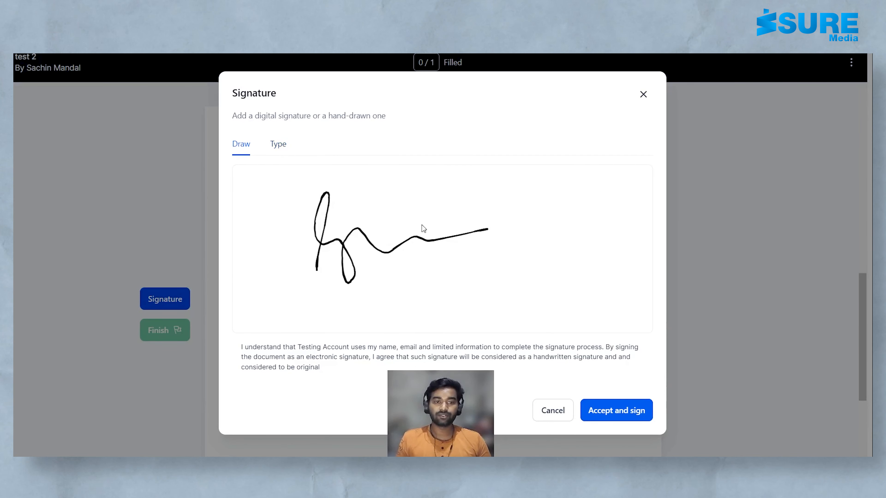
{"action": "left_click", "coordinate": [278, 148]}
Step: Keep Dancing Script for the typed signature, set its colour to blue, and accept and sign
{"action": "left_click", "coordinate": [282, 190]}
{"action": "left_click", "coordinate": [281, 194]}
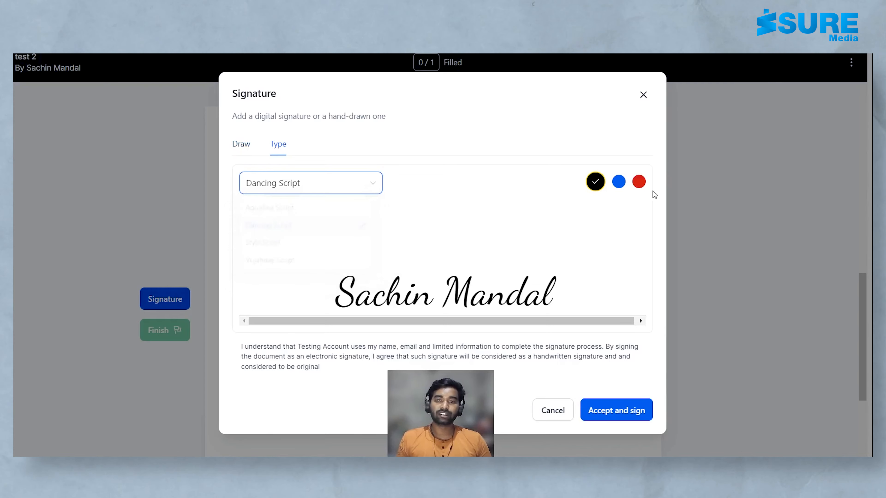
{"action": "left_click", "coordinate": [637, 184]}
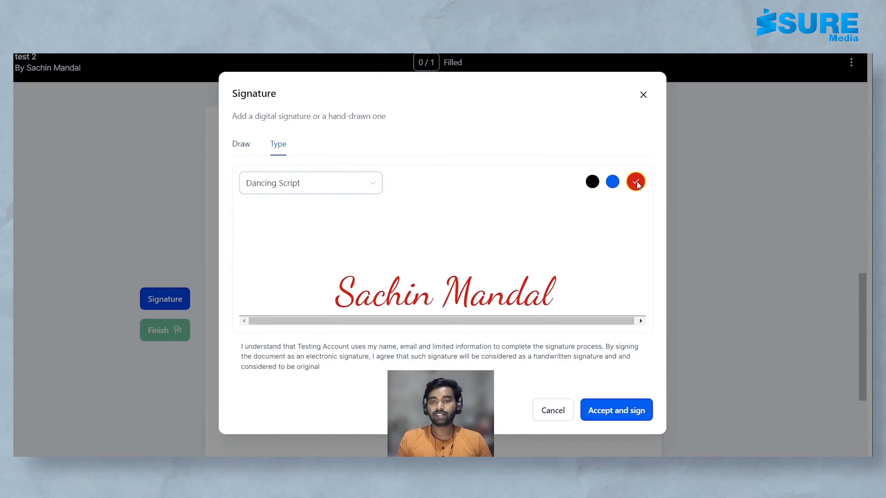
{"action": "left_click", "coordinate": [613, 415]}
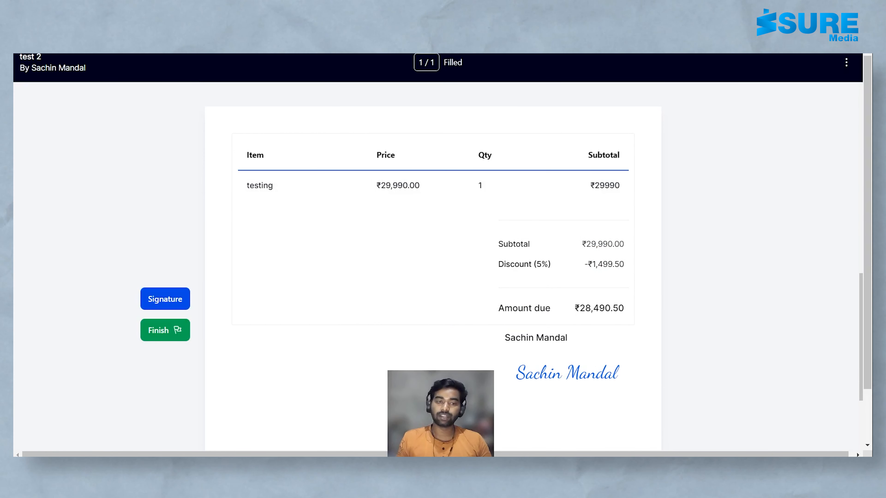
Step: Review the filled proposal from the text blocks to the signature, and finish signing it
{"action": "scroll", "coordinate": [501, 369], "scroll_direction": "up", "scroll_amount": 15}
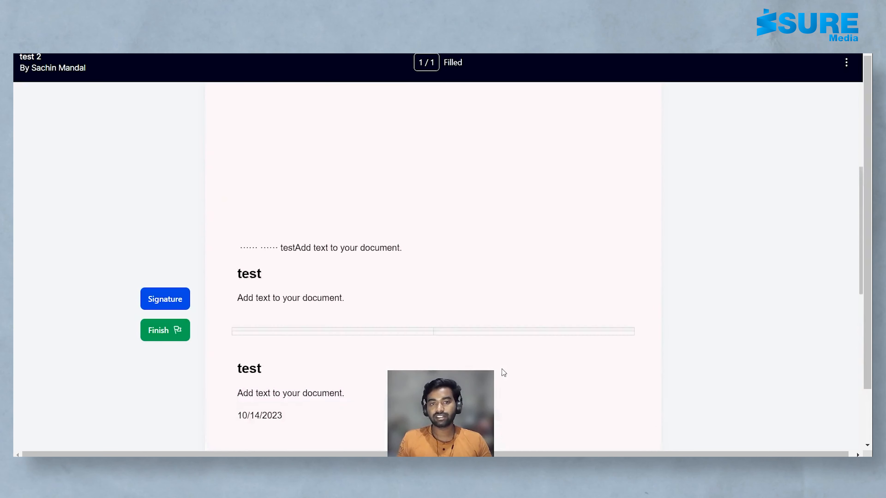
{"action": "scroll", "coordinate": [464, 196], "scroll_direction": "up", "scroll_amount": 3}
{"action": "scroll", "coordinate": [461, 188], "scroll_direction": "down", "scroll_amount": 15}
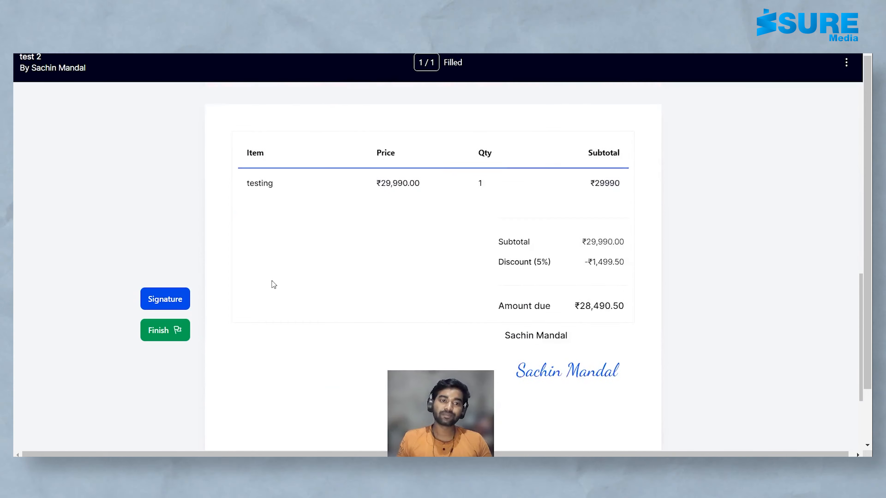
{"action": "left_click", "coordinate": [174, 329]}
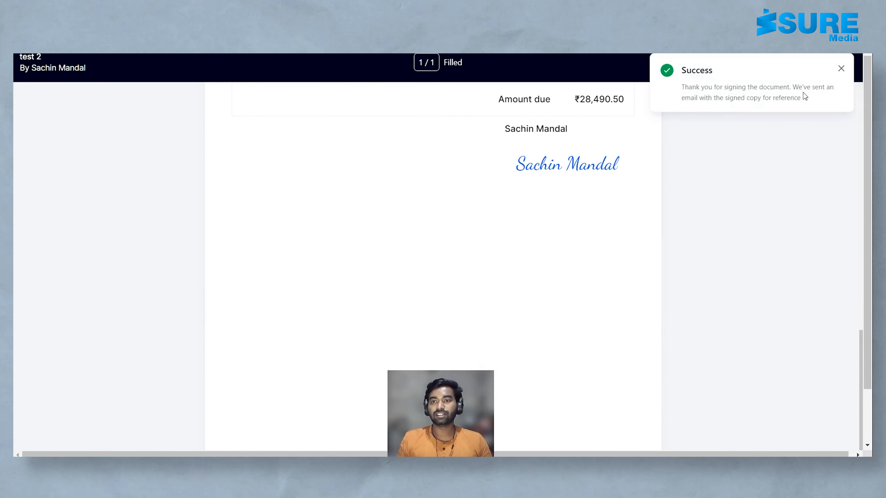
{"action": "left_click", "coordinate": [841, 69]}
{"action": "scroll", "coordinate": [625, 188], "scroll_direction": "up", "scroll_amount": 5}
{"action": "scroll", "coordinate": [625, 189], "scroll_direction": "up", "scroll_amount": 4}
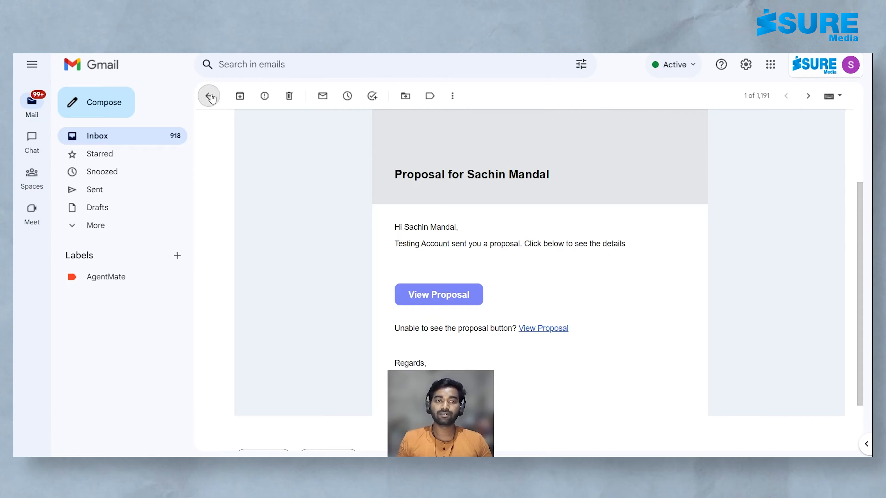
Step: Return to the Gmail inbox, and leave the test 2 proposal in the document editor
{"action": "left_click", "coordinate": [211, 97]}
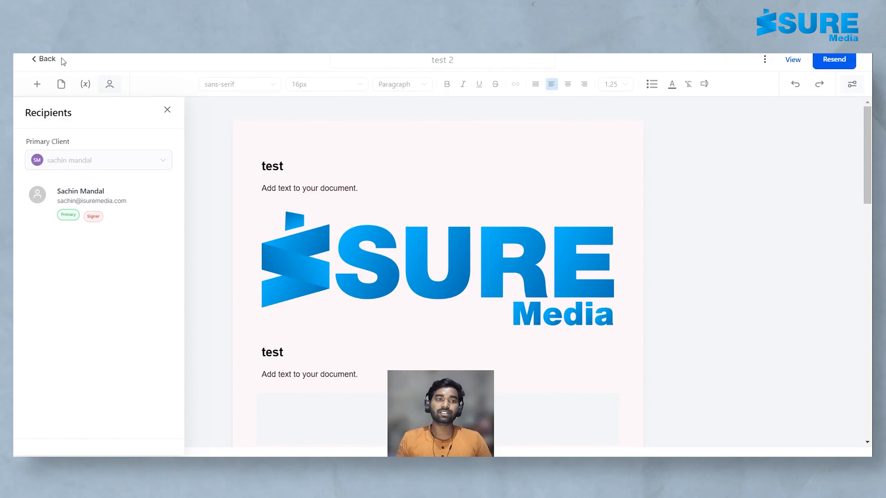
{"action": "left_click", "coordinate": [42, 59]}
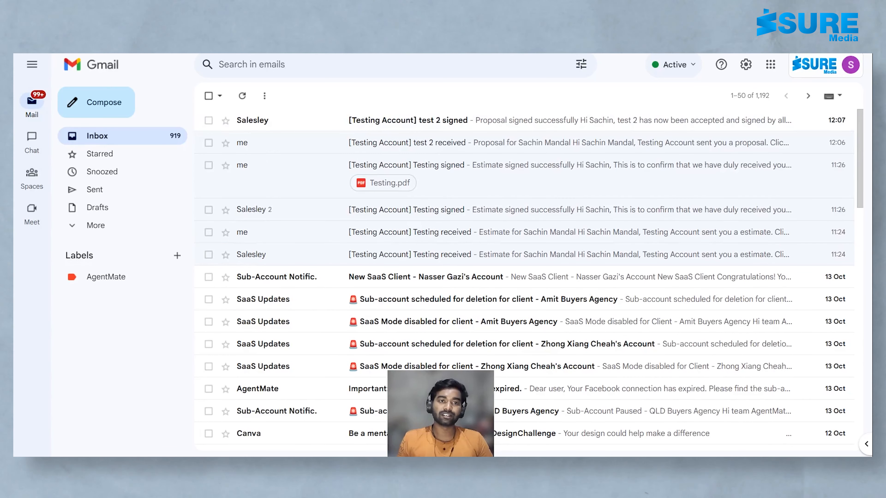
Step: In Gmail, read the "[Testing Account] test 2 signed" email from Salesley and view the signed proposal from it
{"action": "left_click", "coordinate": [422, 128]}
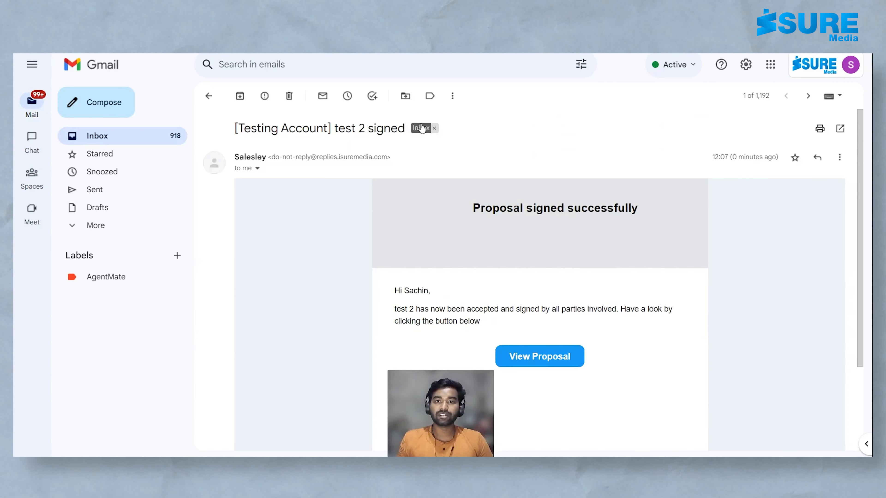
{"action": "scroll", "coordinate": [336, 196], "scroll_direction": "down", "scroll_amount": 3}
{"action": "scroll", "coordinate": [348, 203], "scroll_direction": "up", "scroll_amount": 3}
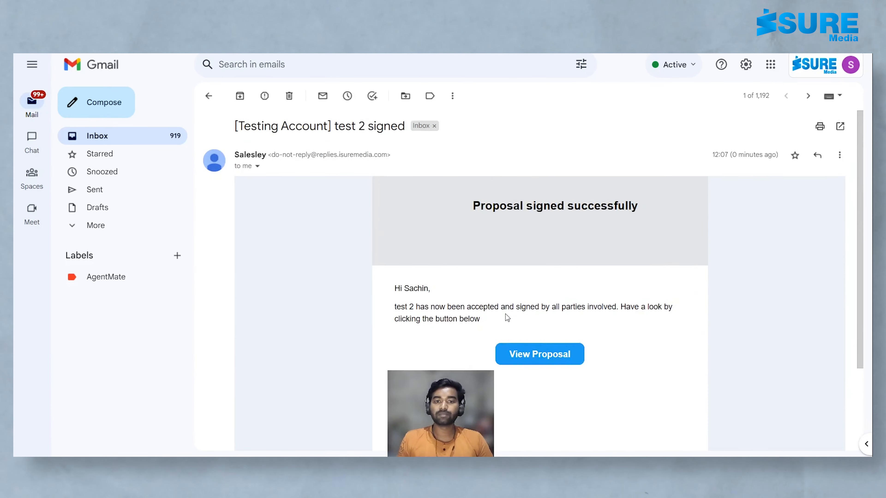
{"action": "scroll", "coordinate": [545, 251], "scroll_direction": "down", "scroll_amount": 3}
{"action": "scroll", "coordinate": [554, 237], "scroll_direction": "up", "scroll_amount": 3}
{"action": "scroll", "coordinate": [559, 306], "scroll_direction": "down", "scroll_amount": 2}
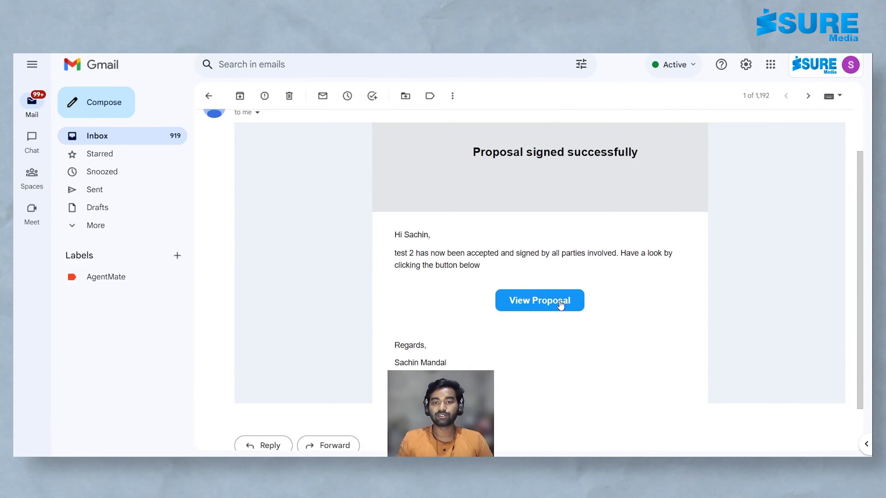
{"action": "left_click", "coordinate": [561, 302]}
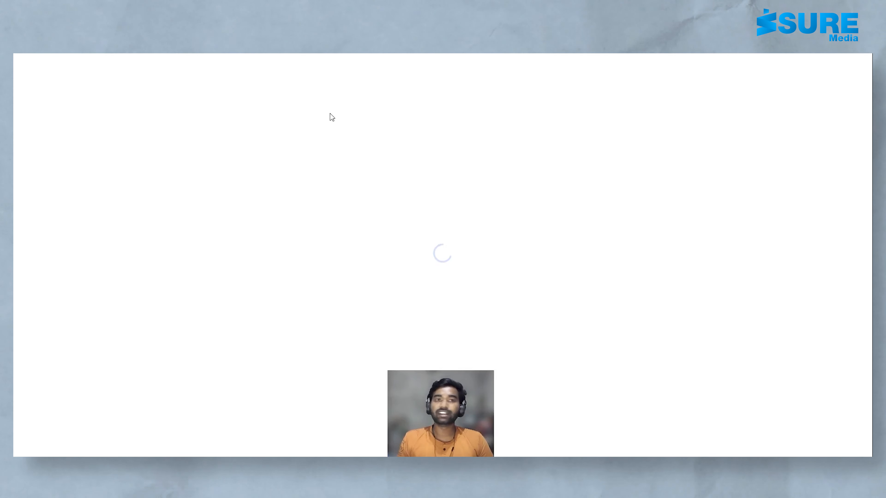
{"action": "scroll", "coordinate": [381, 152], "scroll_direction": "down", "scroll_amount": 15}
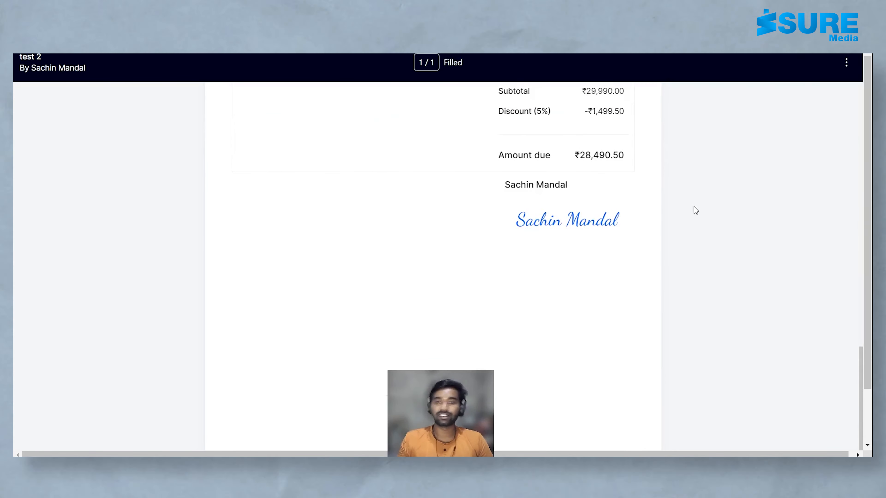
{"action": "scroll", "coordinate": [695, 210], "scroll_direction": "up", "scroll_amount": 8}
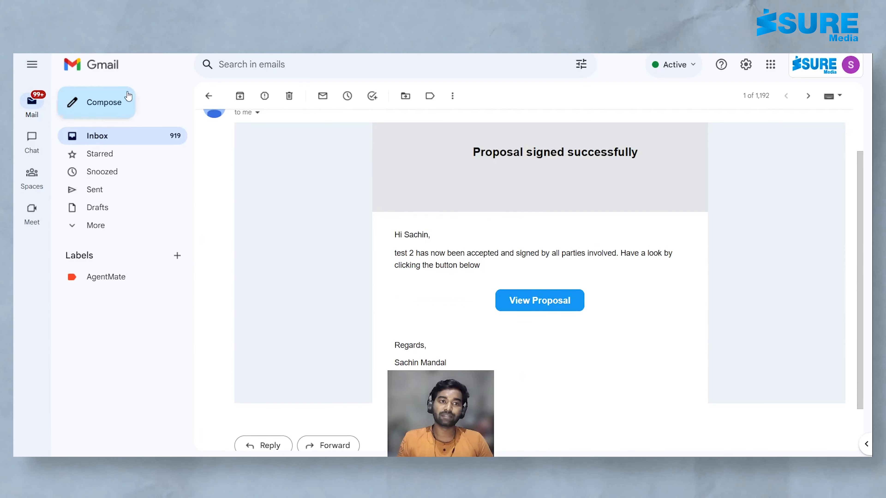
Step: Return to the inbox and open the test_2.pdf attachment of the newest "[Testing Account] test 2 signed" email
{"action": "left_click", "coordinate": [100, 66]}
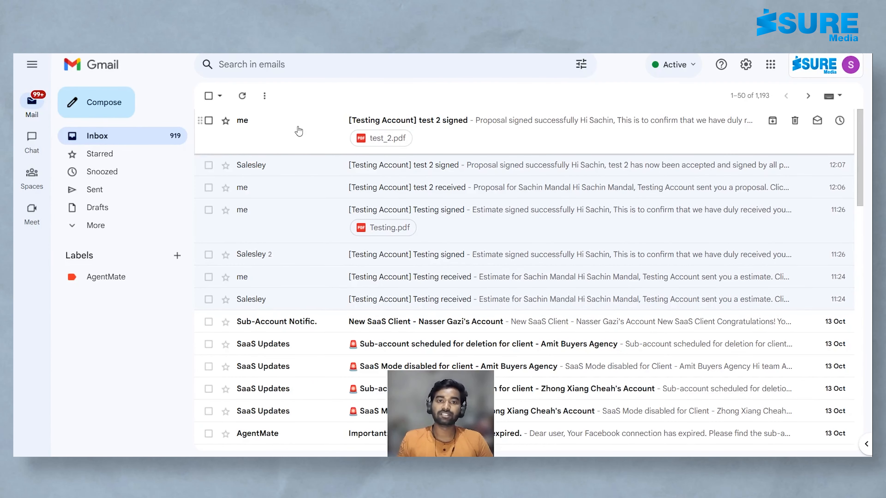
{"action": "left_click", "coordinate": [457, 134]}
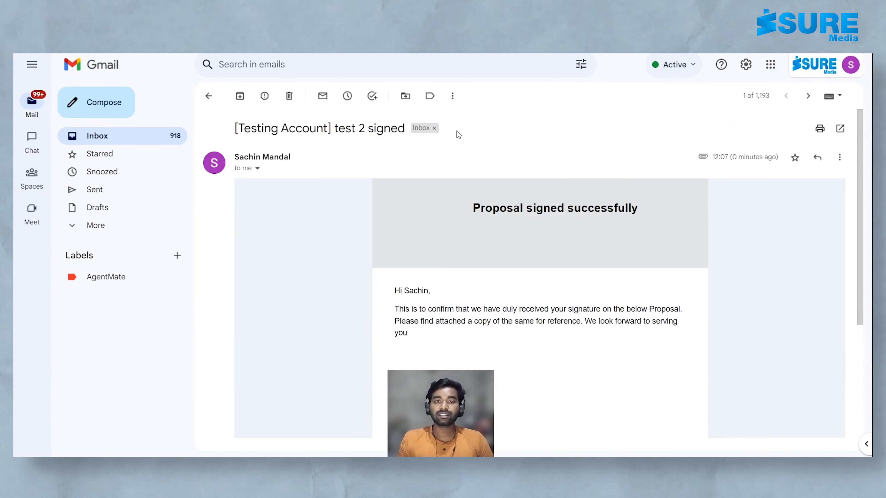
{"action": "scroll", "coordinate": [346, 210], "scroll_direction": "down", "scroll_amount": 5}
{"action": "left_click", "coordinate": [284, 314]}
Step: Compare the signed proposal page with the attached test_2.pdf, and check which apps the PDF can be opened with
{"action": "scroll", "coordinate": [398, 196], "scroll_direction": "down", "scroll_amount": 10}
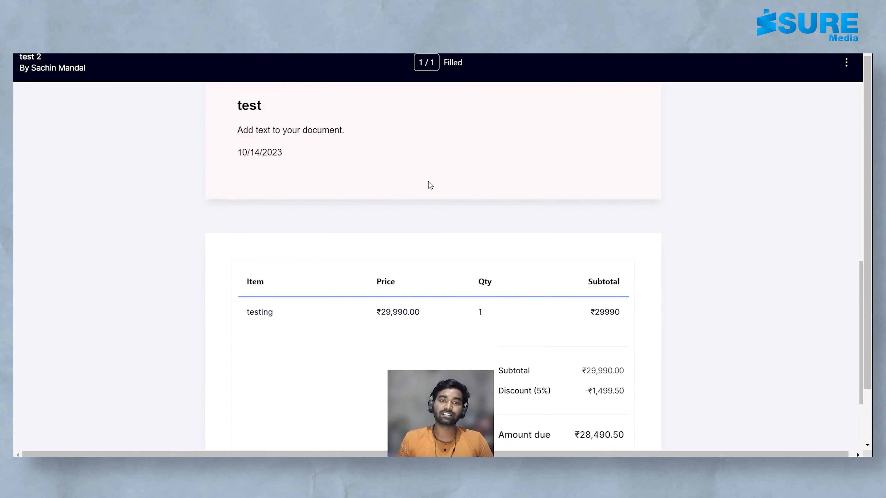
{"action": "scroll", "coordinate": [427, 184], "scroll_direction": "down", "scroll_amount": 8}
{"action": "scroll", "coordinate": [536, 251], "scroll_direction": "up", "scroll_amount": 12}
{"action": "scroll", "coordinate": [411, 201], "scroll_direction": "up", "scroll_amount": 5}
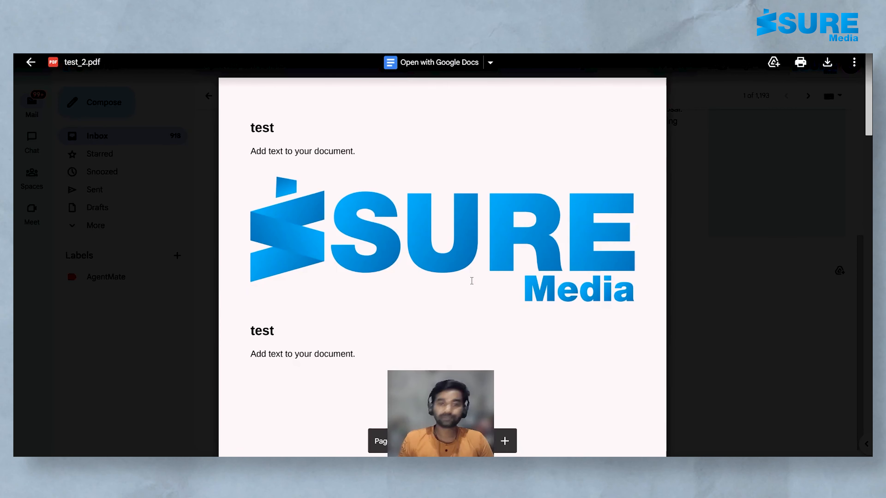
{"action": "scroll", "coordinate": [466, 292], "scroll_direction": "down", "scroll_amount": 10}
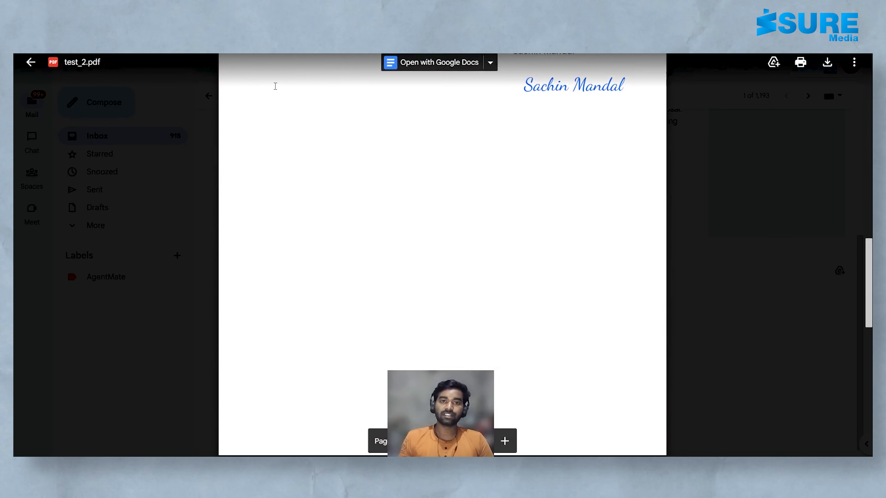
{"action": "scroll", "coordinate": [455, 94], "scroll_direction": "up", "scroll_amount": 5}
{"action": "left_click", "coordinate": [491, 63]}
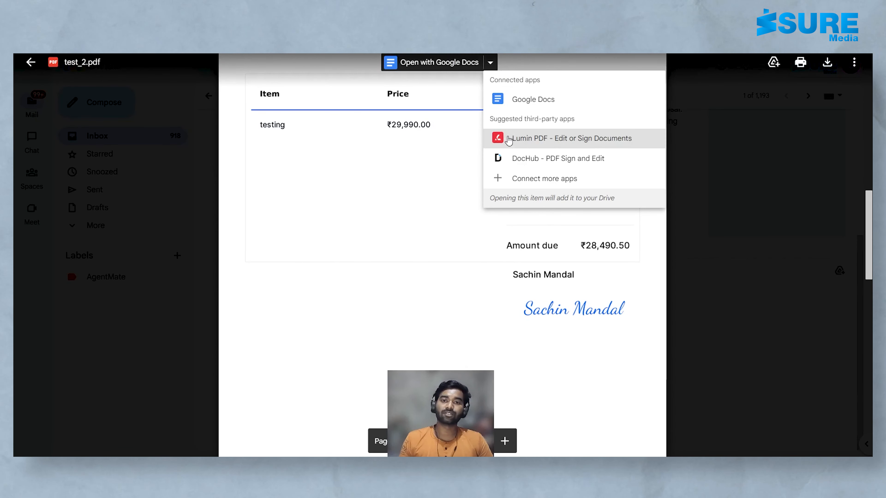
{"action": "left_click", "coordinate": [741, 165]}
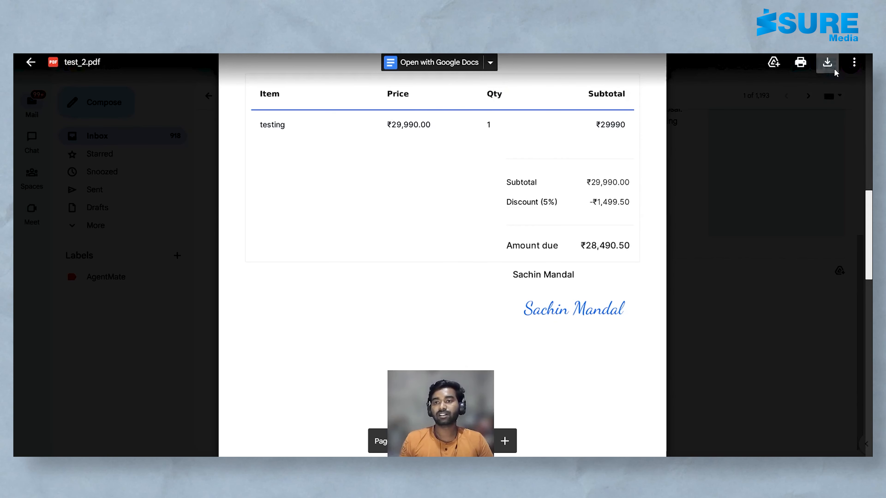